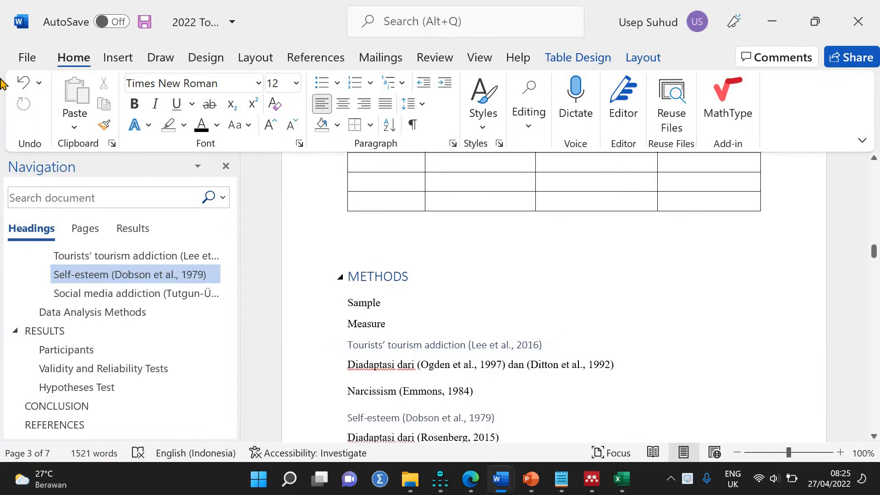
# Step: Print one single-sided copy of all pages of the tourism addiction draft on the EPSON L3110 Series
pyautogui.click(27, 57)
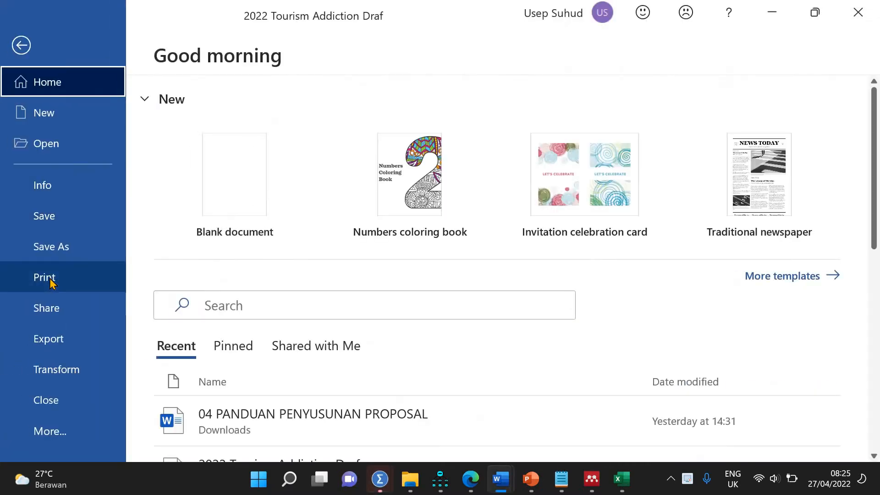
pyautogui.click(49, 279)
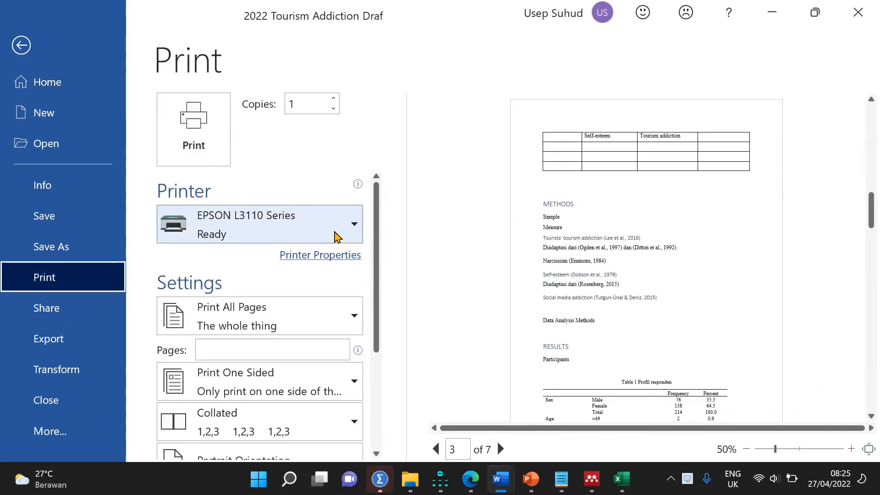
pyautogui.click(194, 138)
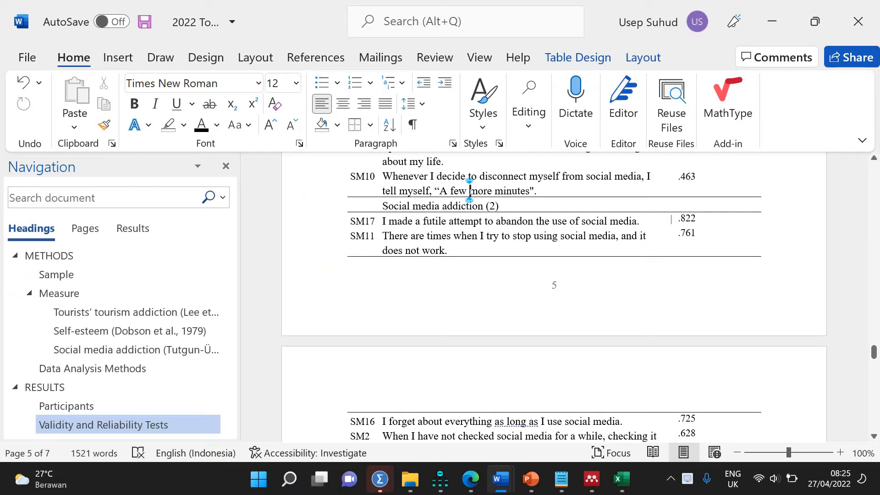
# Step: Add leading zeros to the factor loadings listed under Social media addiction (2), including SM17, SM11 and SM14
pyautogui.click(679, 218)
pyautogui.write('0')
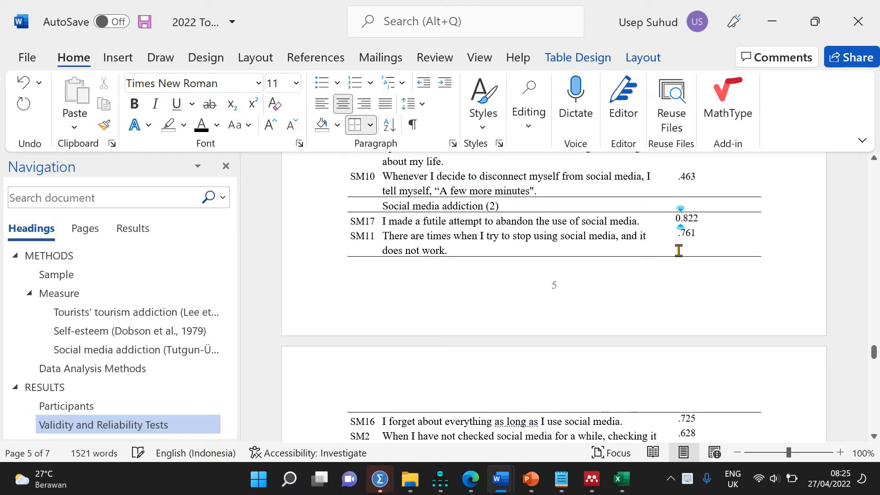
pyautogui.click(680, 250)
pyautogui.write('0')
pyautogui.scroll(-5, 681, 251)
pyautogui.click(672, 216)
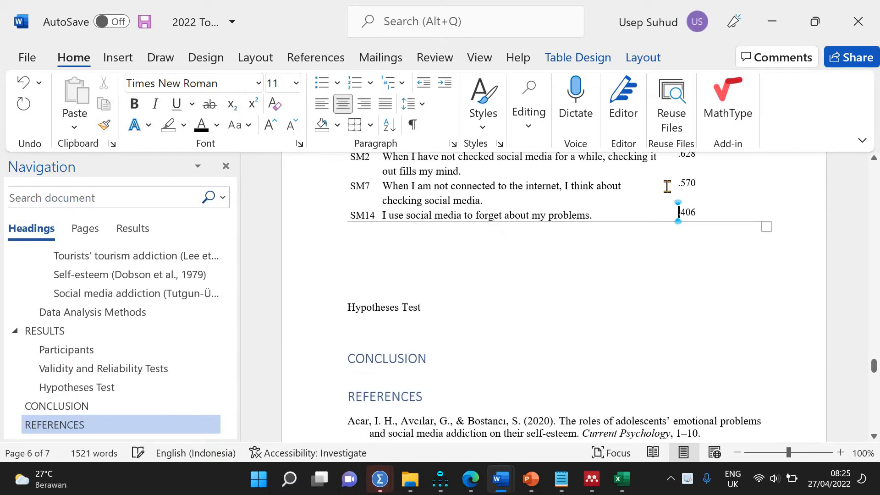
pyautogui.write('0')
pyautogui.scroll(5, 671, 215)
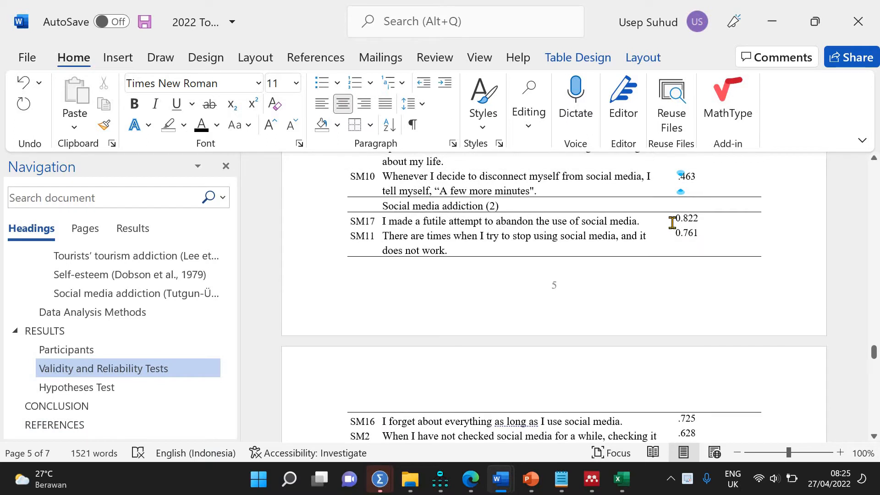
pyautogui.click(677, 419)
pyautogui.write('0')
pyautogui.press('Down')
pyautogui.write('0')
pyautogui.scroll(5, 670, 275)
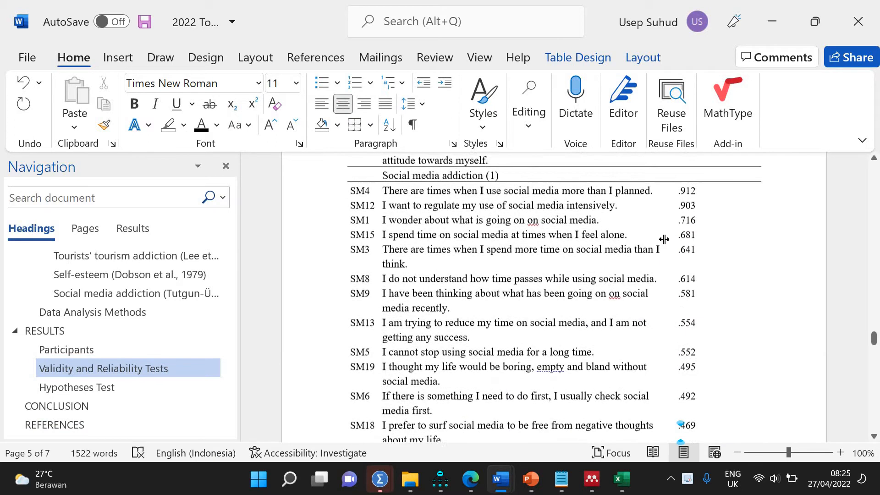
# Step: Add leading zeros to the Social media addiction (1) loadings of SM4, SM9, SM8, SM3, SM15 and SM1
pyautogui.click(678, 192)
pyautogui.write('0')
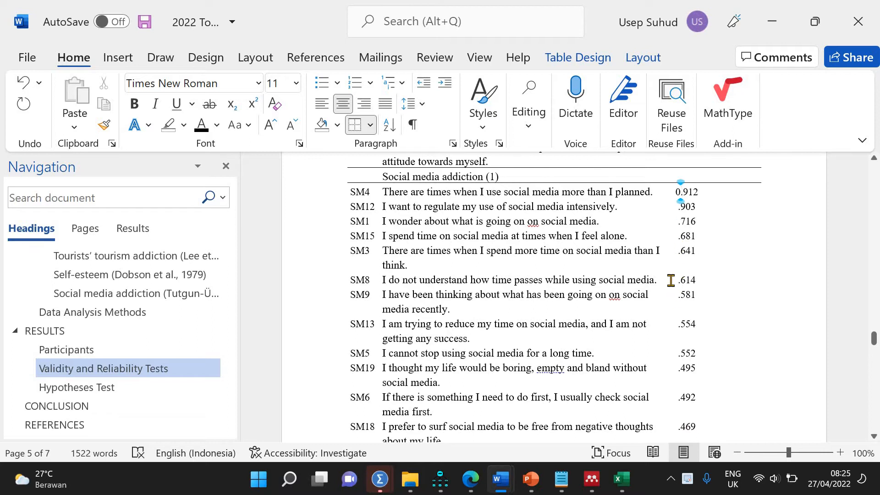
pyautogui.click(673, 294)
pyautogui.write('0')
pyautogui.click(671, 280)
pyautogui.write('0')
pyautogui.click(667, 252)
pyautogui.write('0')
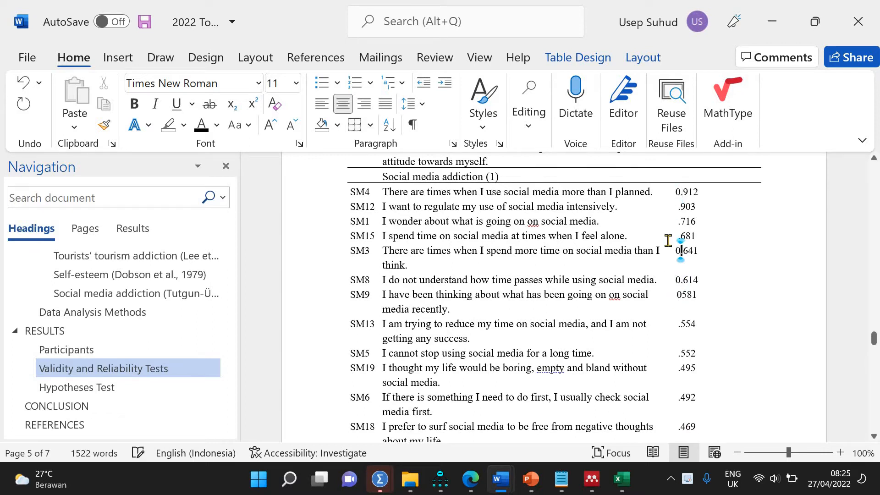
pyautogui.click(669, 236)
pyautogui.write('0')
pyautogui.click(670, 221)
pyautogui.write('00')
pyautogui.press('Up')
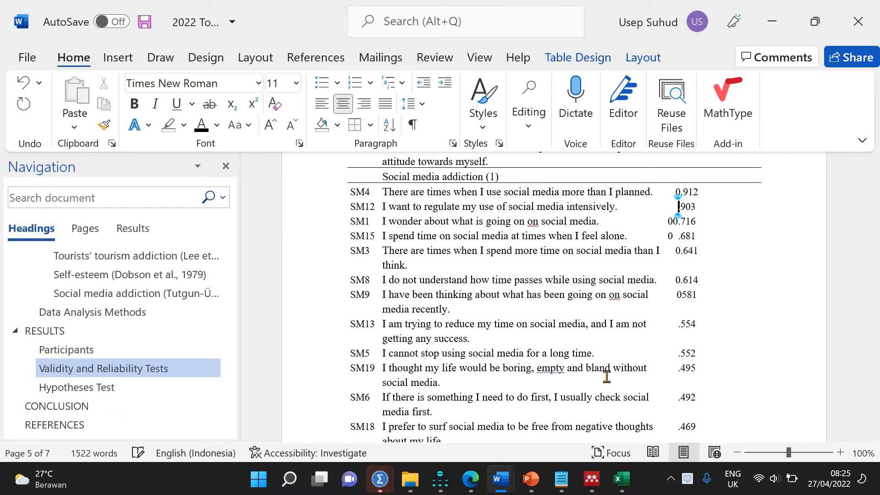
# Step: Switch to Amos and browse to the 2022 RESEARCH folder to choose a data file for Group number 1
pyautogui.click(440, 479)
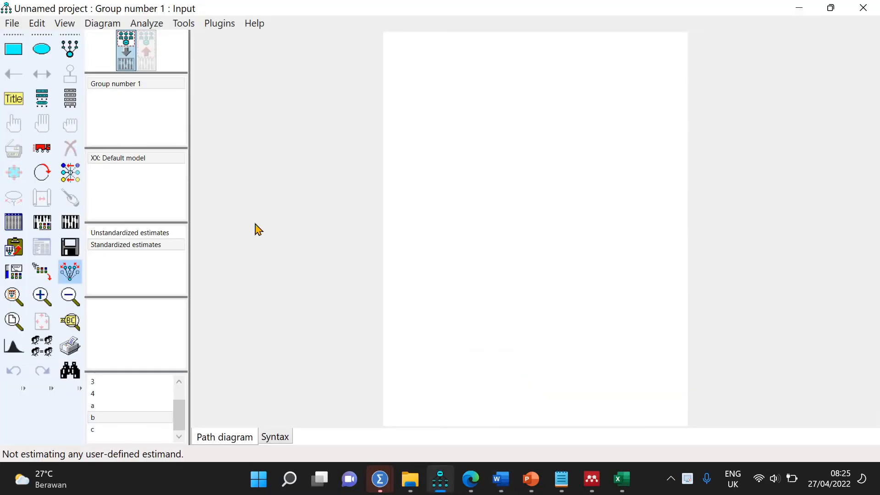
pyautogui.click(12, 222)
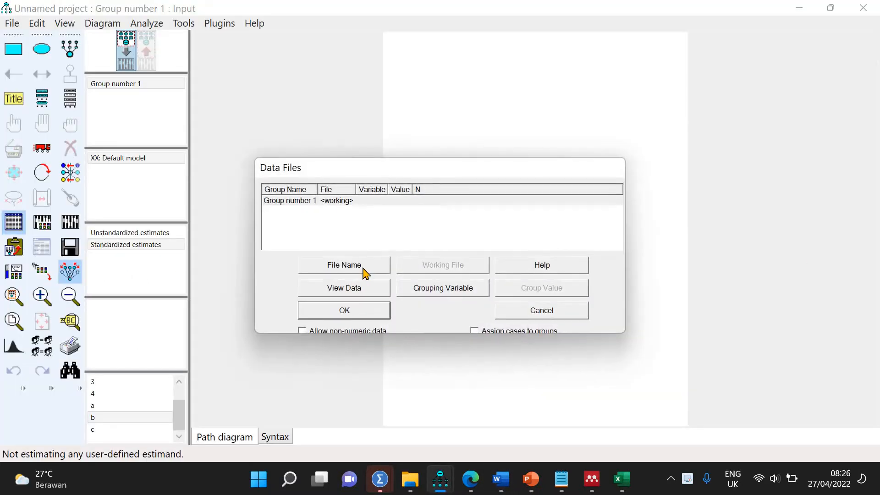
pyautogui.click(364, 272)
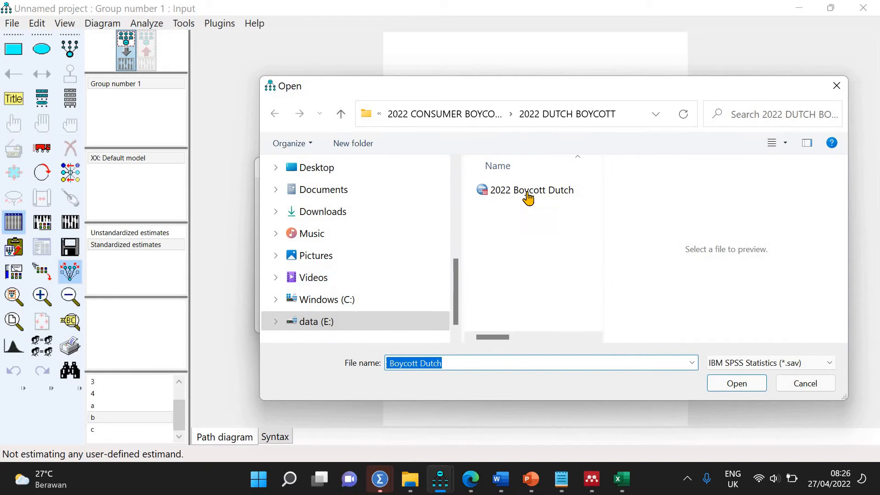
pyautogui.click(472, 118)
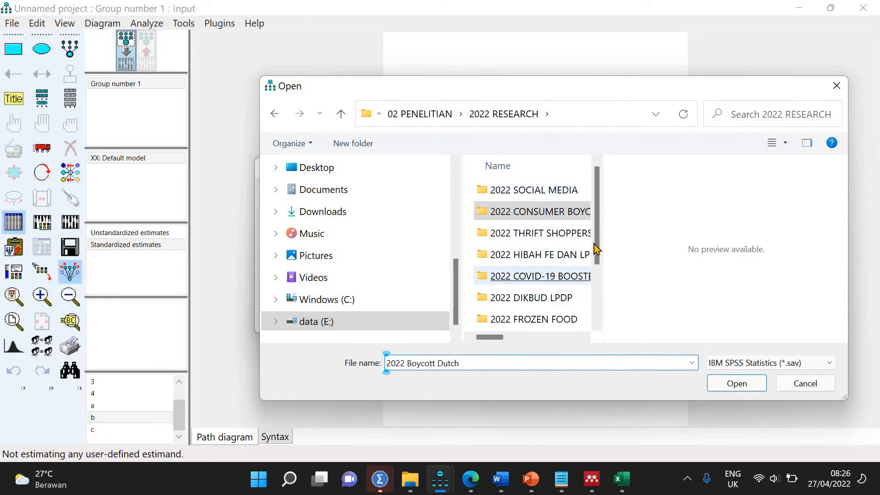
pyautogui.scroll(-2, 502, 199)
pyautogui.scroll(2, 528, 198)
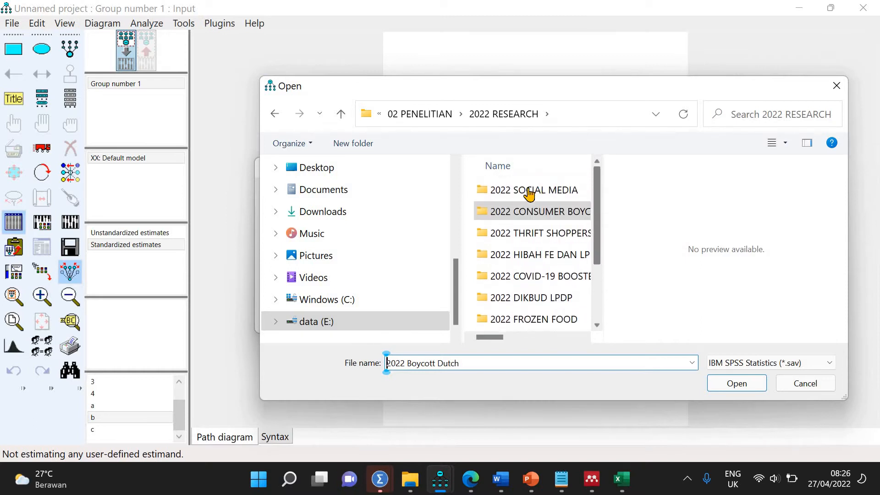
# Step: Load 2022 SOCIAL MEDIA ADDICTION.sav from the 2022 SOCIAL MEDIA ADDICTION folder as the data file of Group number 1
pyautogui.doubleClick(530, 192)
pyautogui.doubleClick(531, 191)
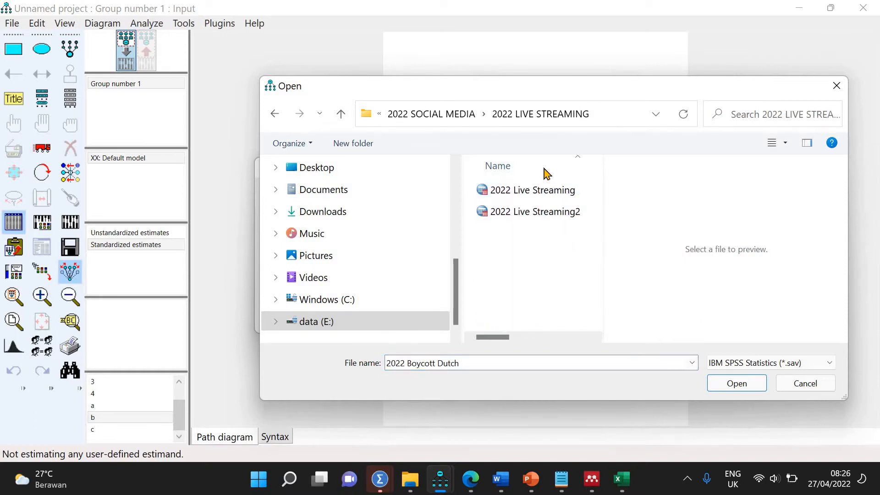
pyautogui.click(418, 115)
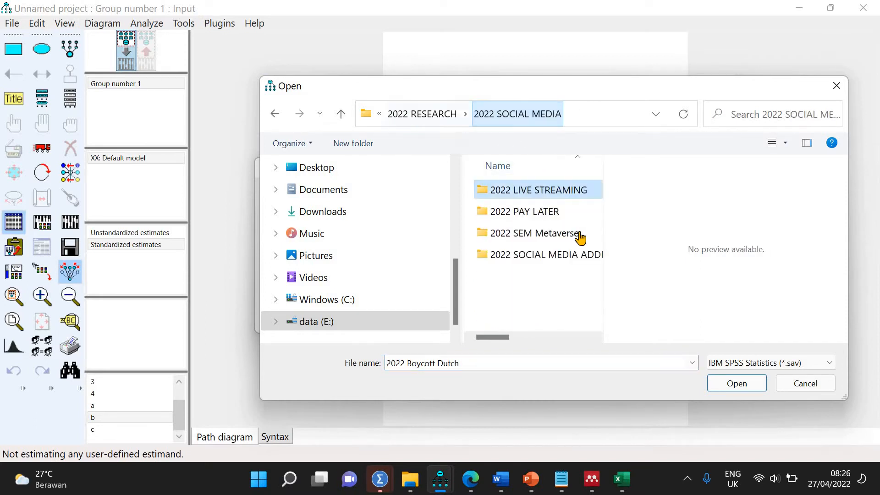
pyautogui.doubleClick(570, 265)
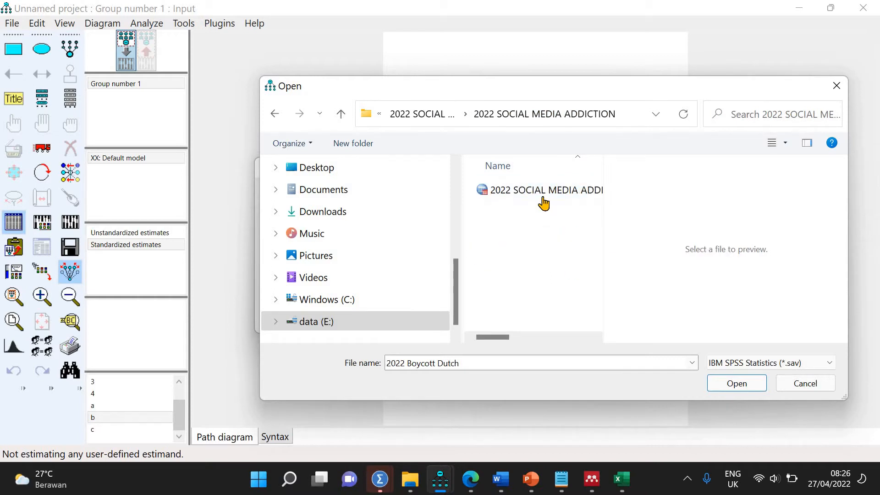
pyautogui.doubleClick(542, 197)
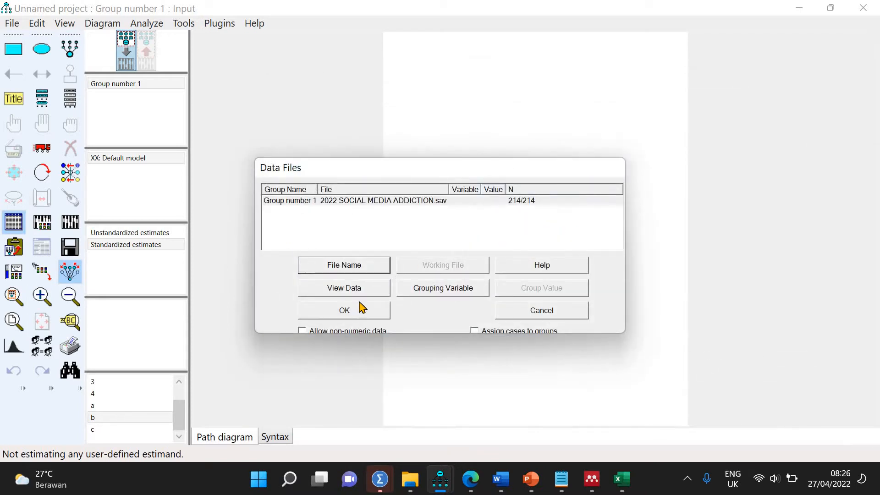
pyautogui.click(361, 308)
# Step: Save the project as "1 Tourism Addiction" in the 2022 SOCIAL MEDIA ADDICTION folder inside 2022 SOCIAL MEDIA
pyautogui.click(13, 23)
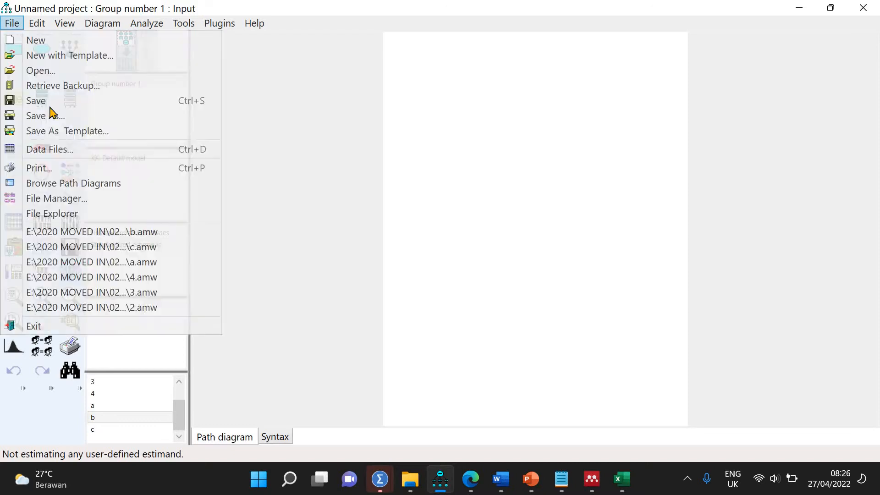
pyautogui.click(71, 116)
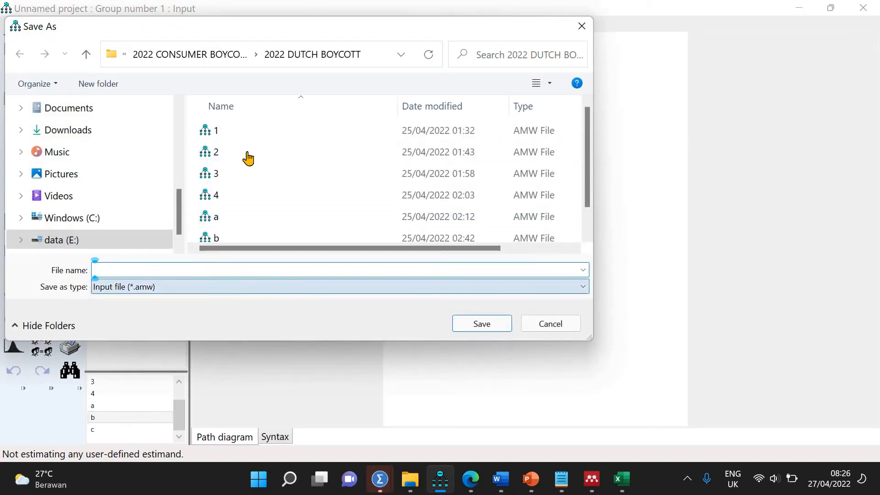
pyautogui.click(197, 58)
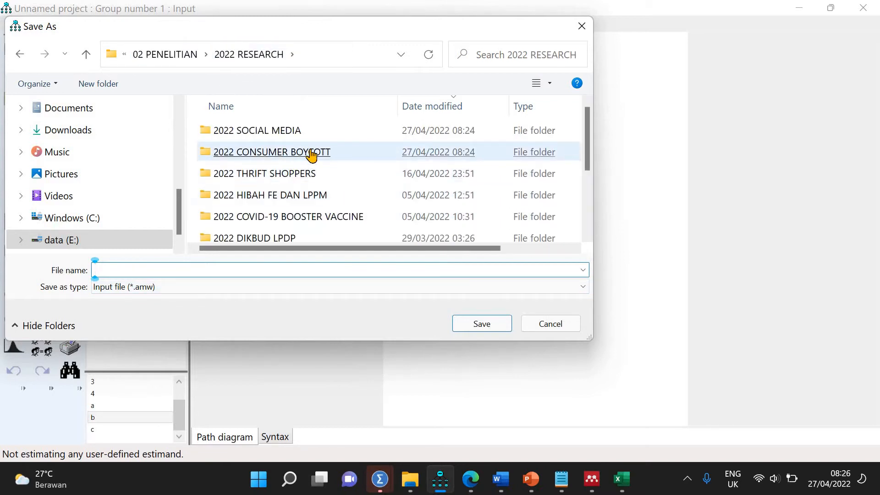
pyautogui.doubleClick(284, 131)
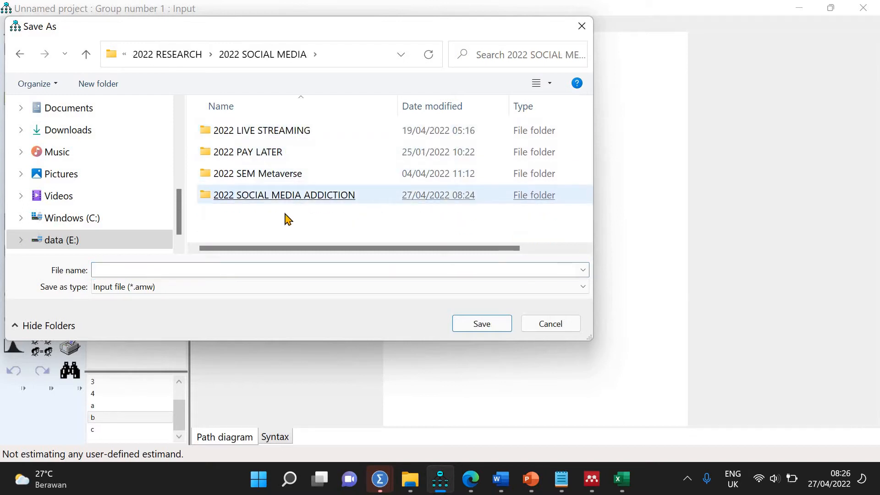
pyautogui.doubleClick(284, 195)
pyautogui.click(241, 269)
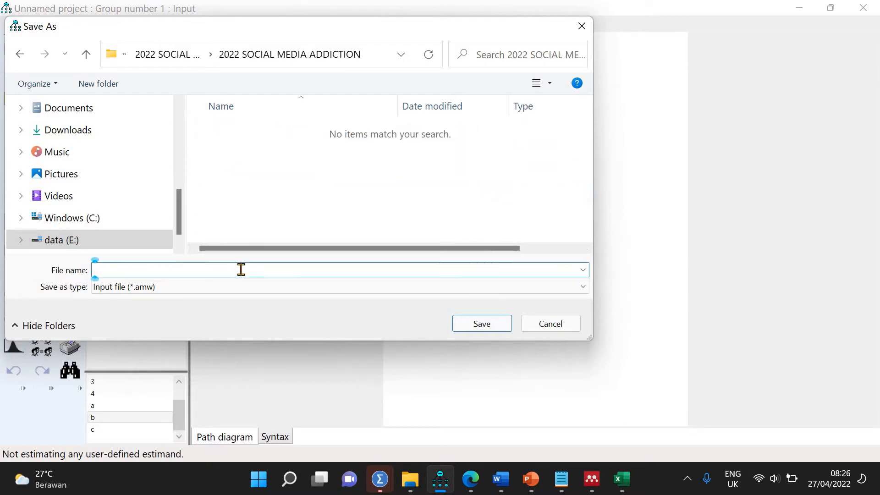
pyautogui.write('TO')
pyautogui.write('1')
pyautogui.write(' Tourism')
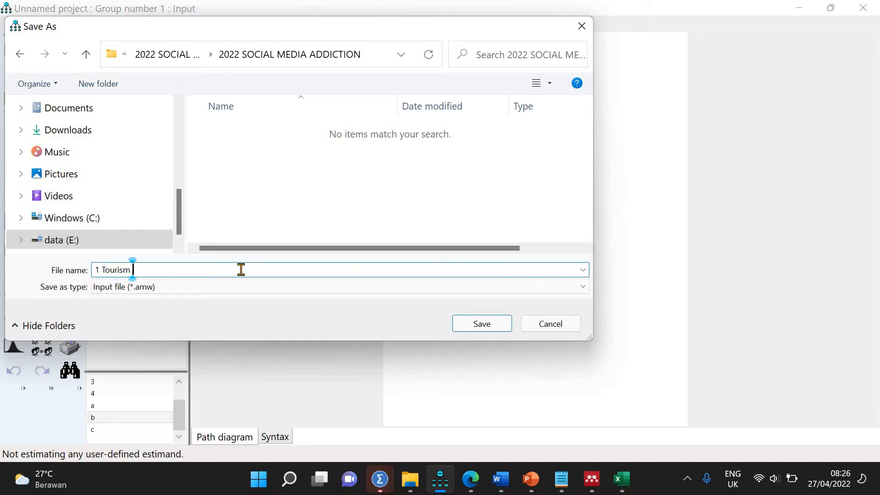
pyautogui.write(' Addiction')
pyautogui.press('Return')
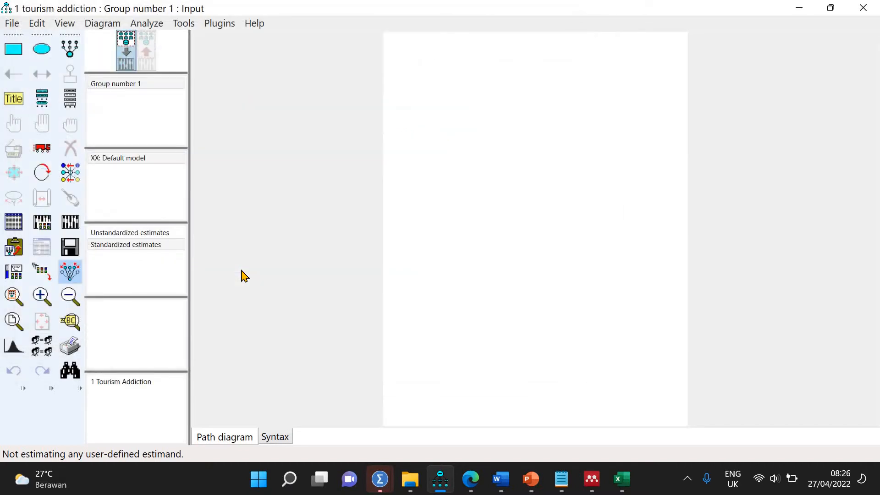
# Step: In the analysis output options, disable minimization history and enable standardized estimates, squared multiple correlations, every moments option, modification indices, and indirect, direct & total effects
pyautogui.click(52, 224)
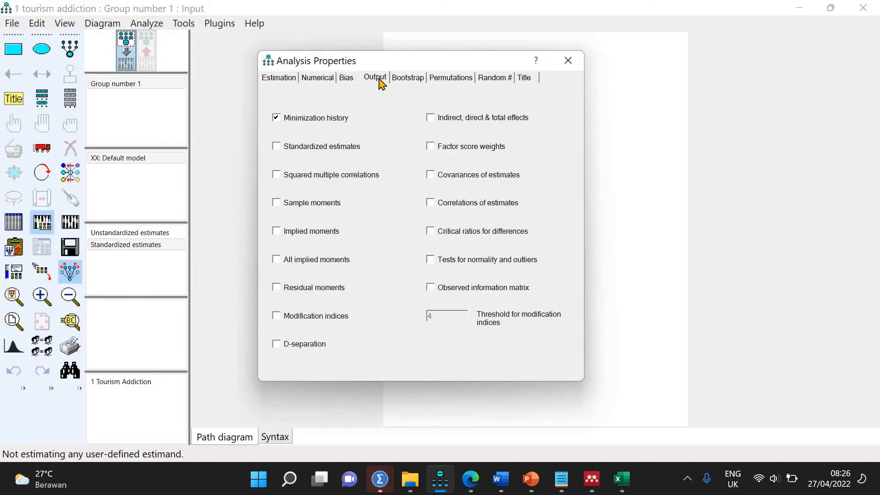
pyautogui.click(314, 121)
pyautogui.click(315, 156)
pyautogui.click(305, 296)
pyautogui.click(308, 262)
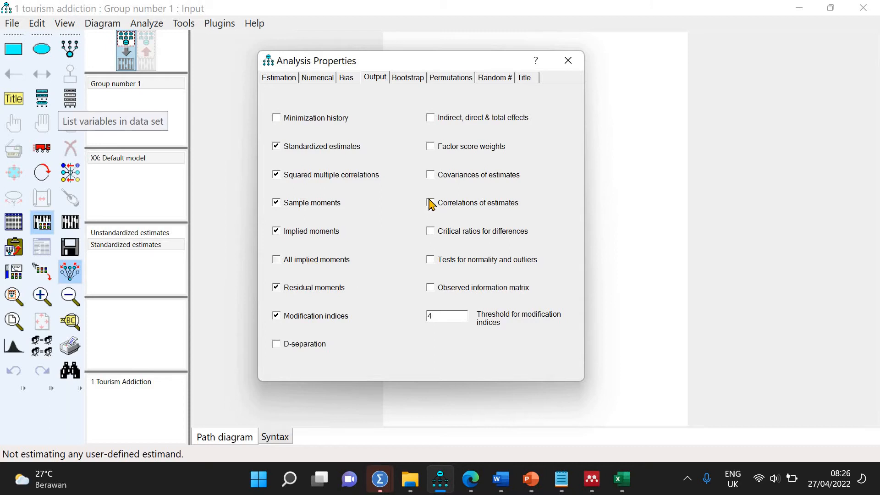
pyautogui.click(568, 61)
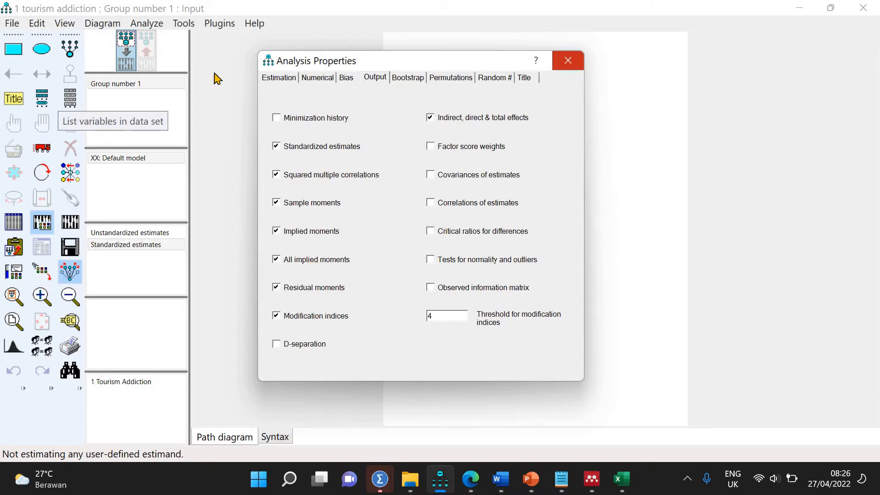
# Step: List the data set's variables and draw a latent variable with eight indicators and their error terms on the page, keeping the list clear of it
pyautogui.click(71, 102)
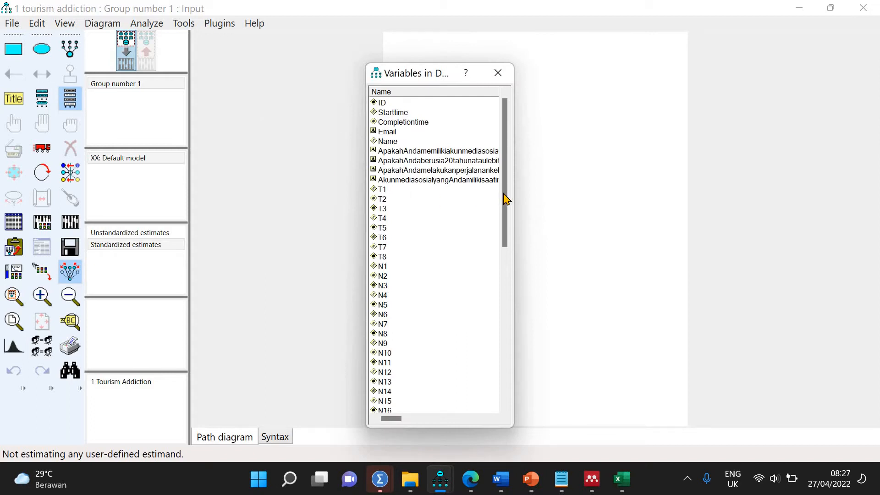
pyautogui.scroll(-1, 506, 213)
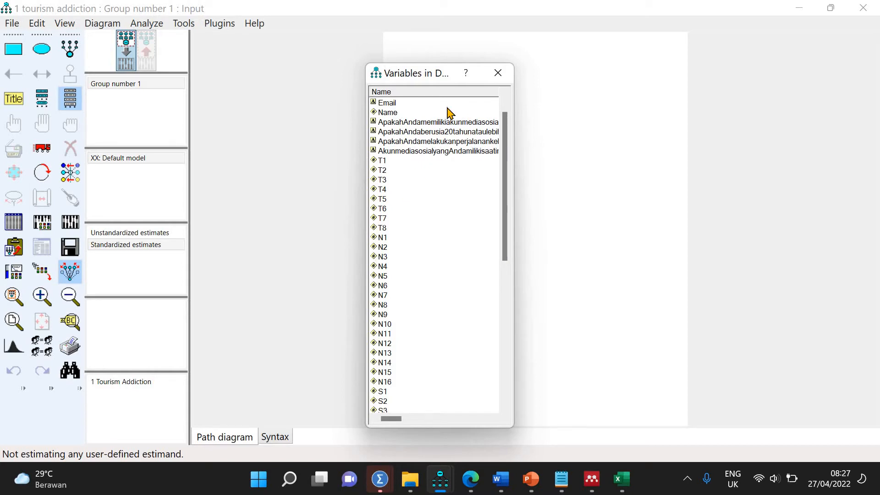
pyautogui.click(78, 53)
pyautogui.click(563, 220)
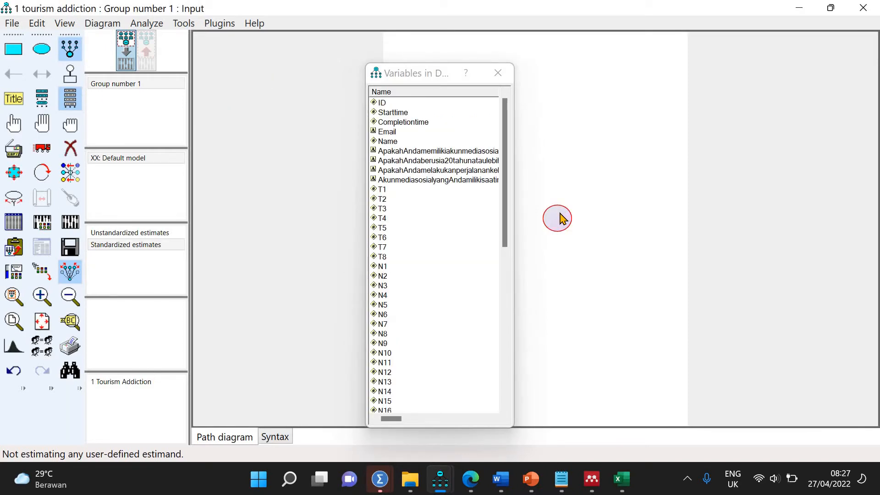
pyautogui.click(560, 214)
pyautogui.click(560, 214)
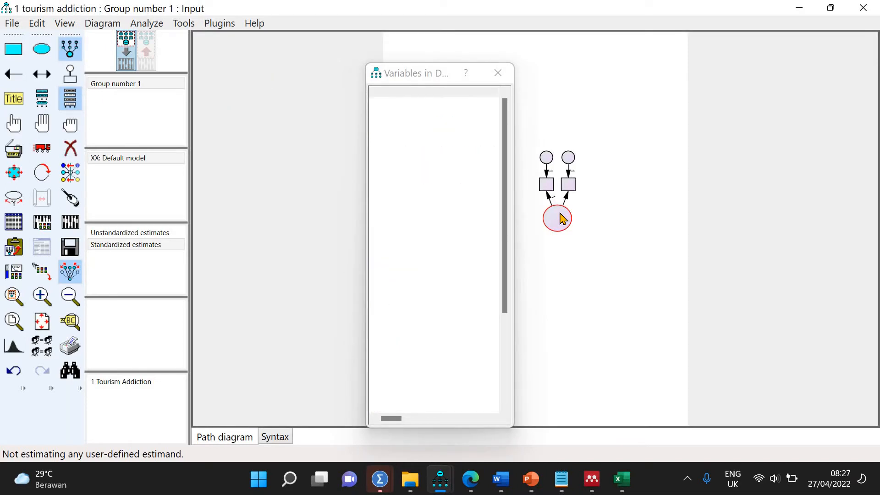
pyautogui.click(561, 214)
pyautogui.click(560, 214)
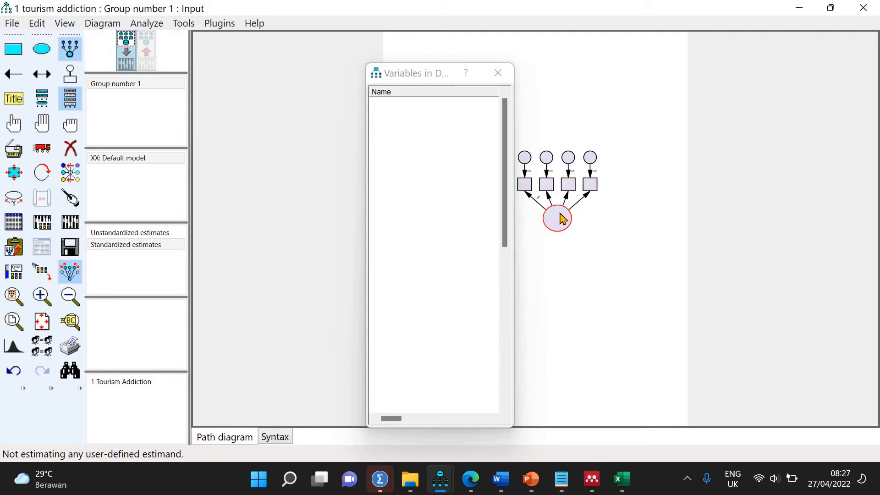
pyautogui.click(561, 214)
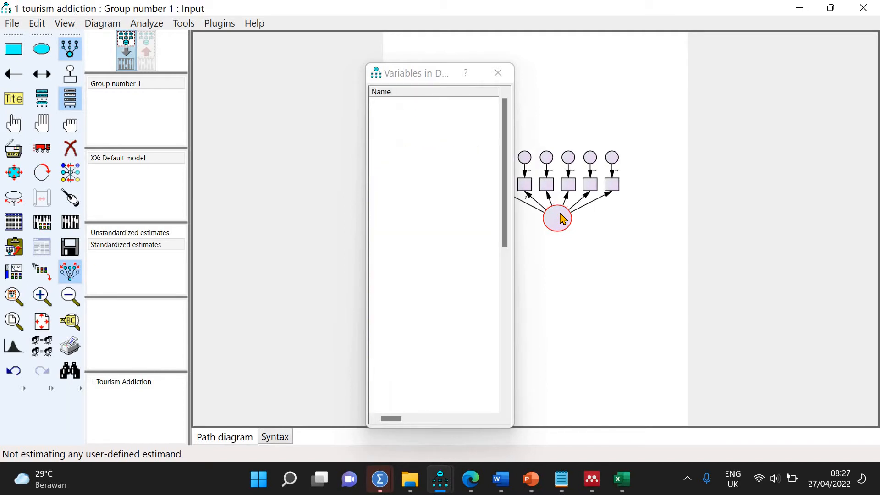
pyautogui.click(560, 214)
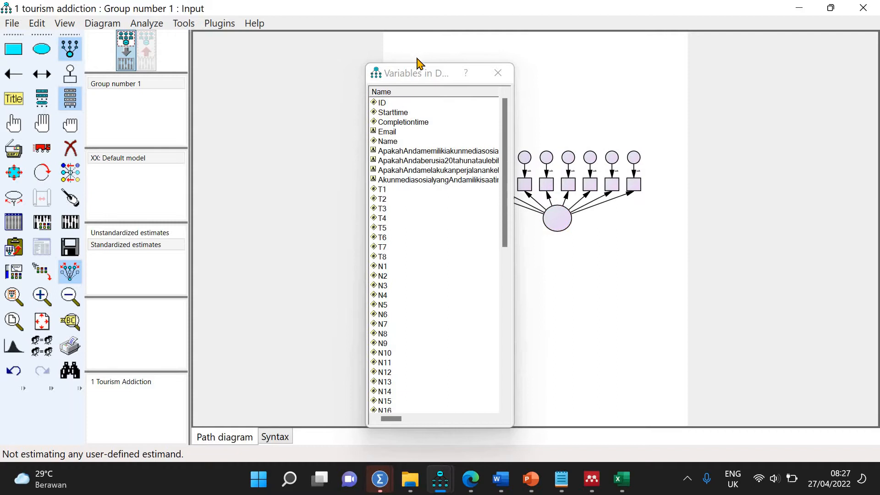
pyautogui.moveTo(416, 74); pyautogui.dragTo(273, 63)
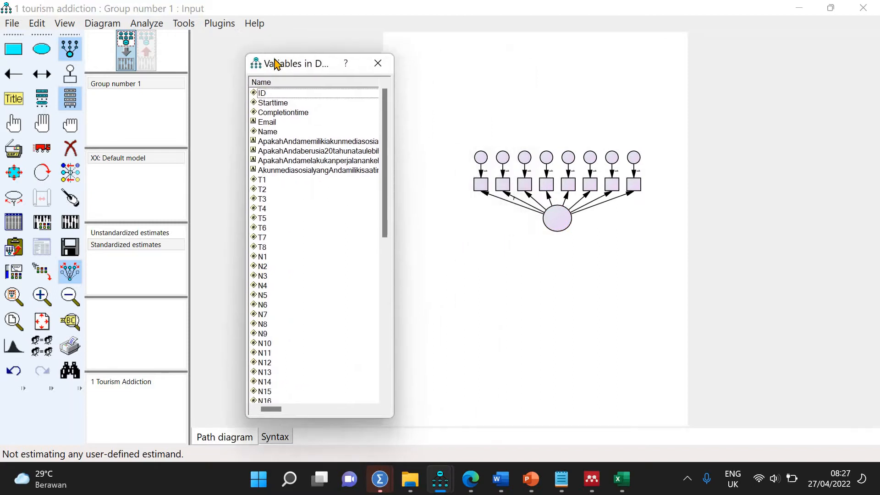
# Step: Rotate the indicators to the left side of the latent variable and resize the path diagram to fit the page
pyautogui.click(41, 172)
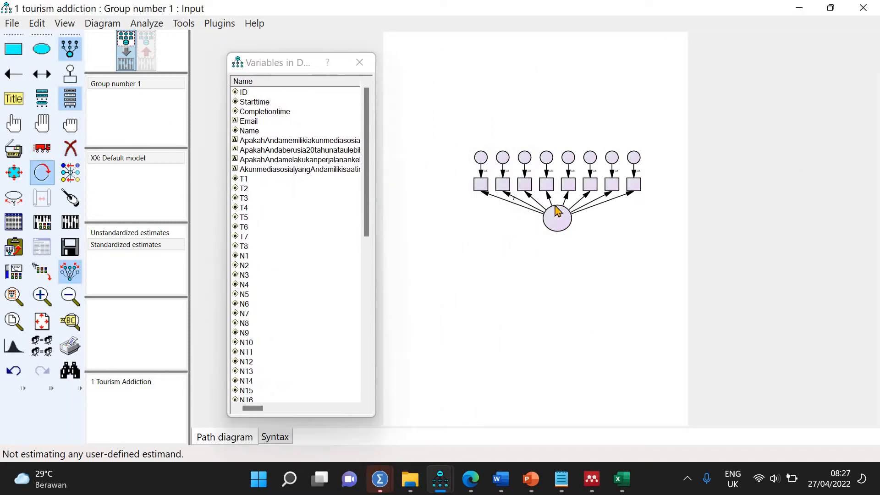
pyautogui.click(557, 217)
pyautogui.click(557, 217)
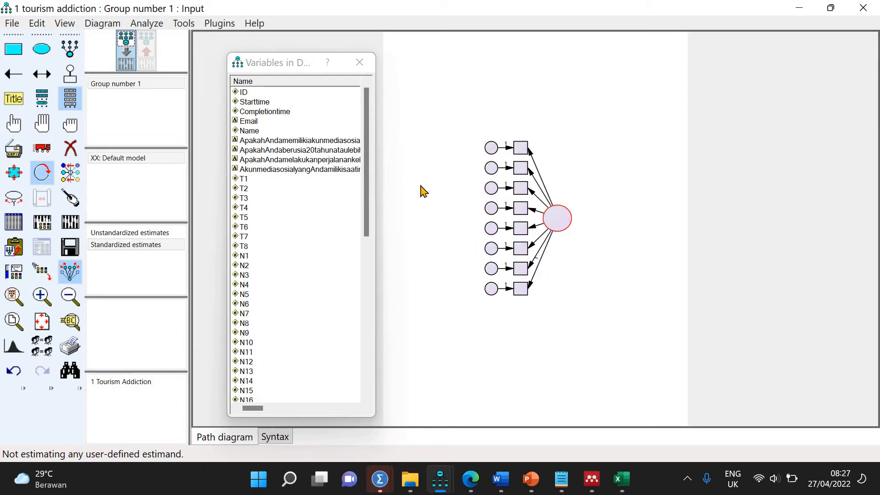
pyautogui.click(41, 321)
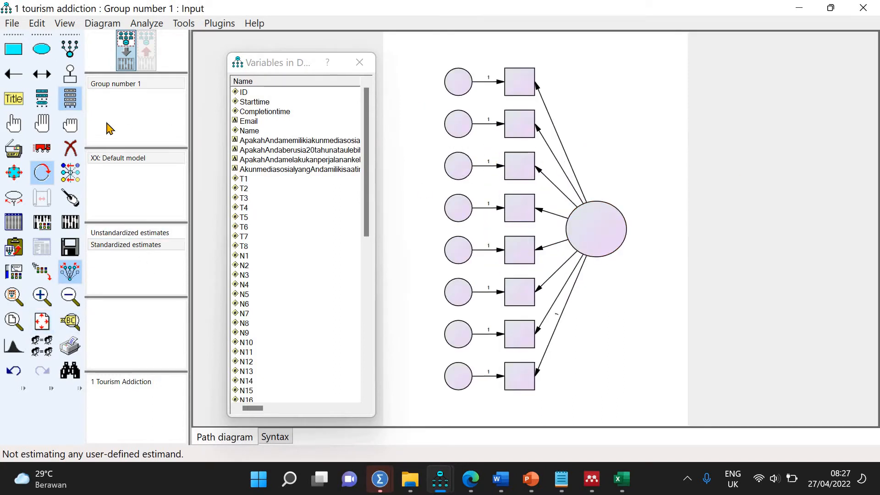
# Step: Assign data set variables T1 to T8 to the eight indicator boxes from top to bottom, and close the variable list
pyautogui.moveTo(247, 178); pyautogui.dragTo(520, 84)
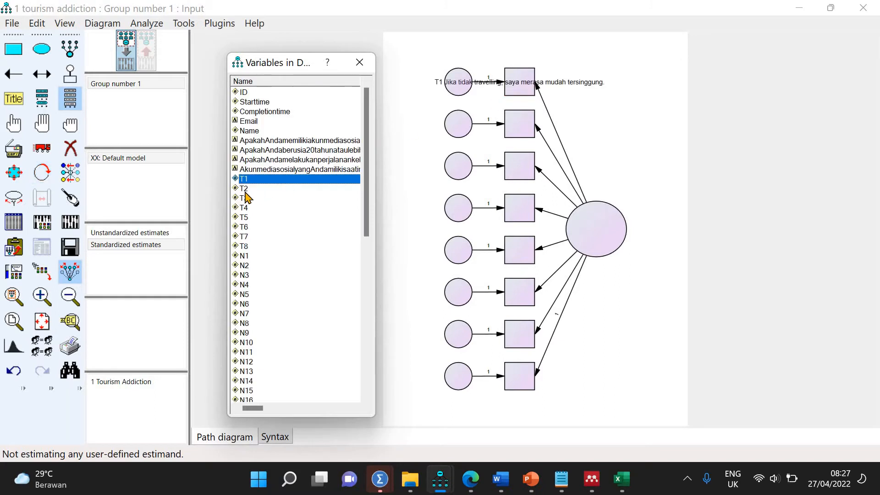
pyautogui.moveTo(246, 189); pyautogui.dragTo(521, 128)
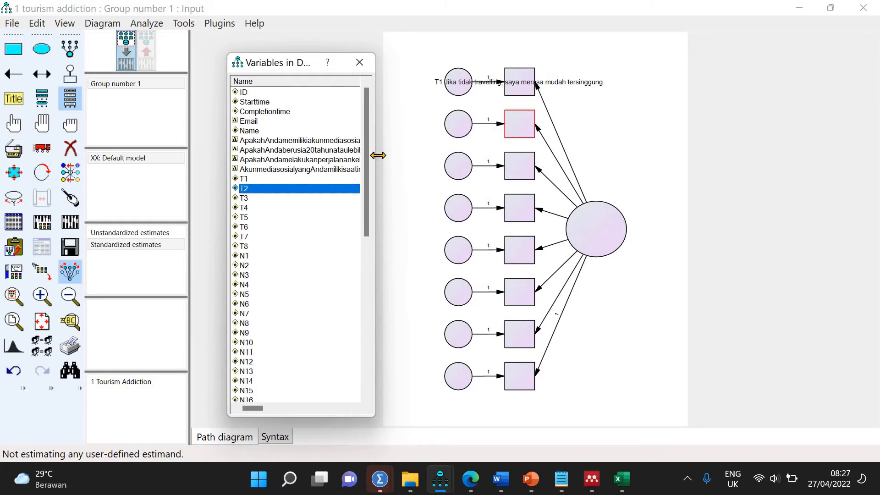
pyautogui.moveTo(244, 198); pyautogui.dragTo(520, 171)
pyautogui.moveTo(245, 208); pyautogui.dragTo(520, 204)
pyautogui.moveTo(245, 218); pyautogui.dragTo(521, 252)
pyautogui.moveTo(244, 231); pyautogui.dragTo(521, 294)
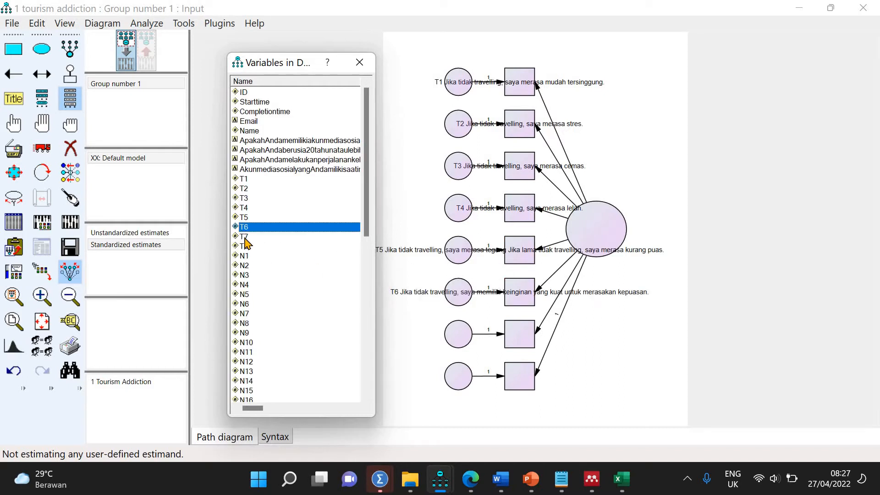
pyautogui.moveTo(244, 238); pyautogui.dragTo(503, 338)
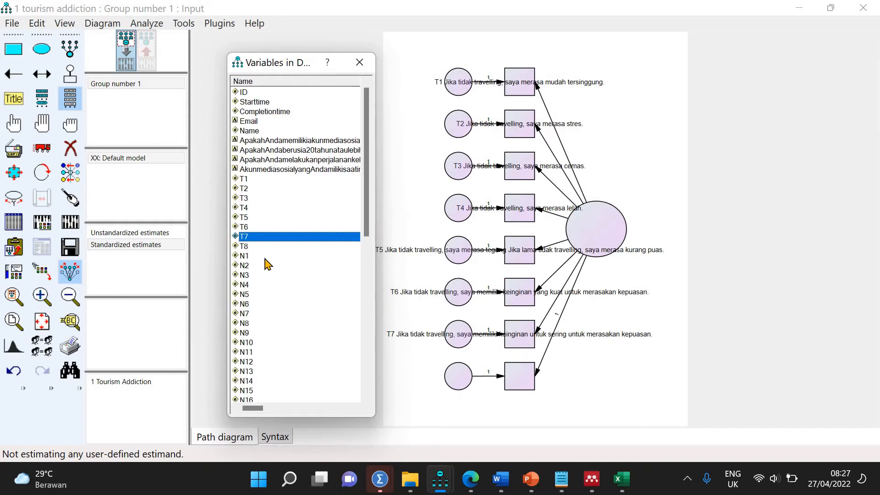
pyautogui.moveTo(245, 251); pyautogui.dragTo(521, 377)
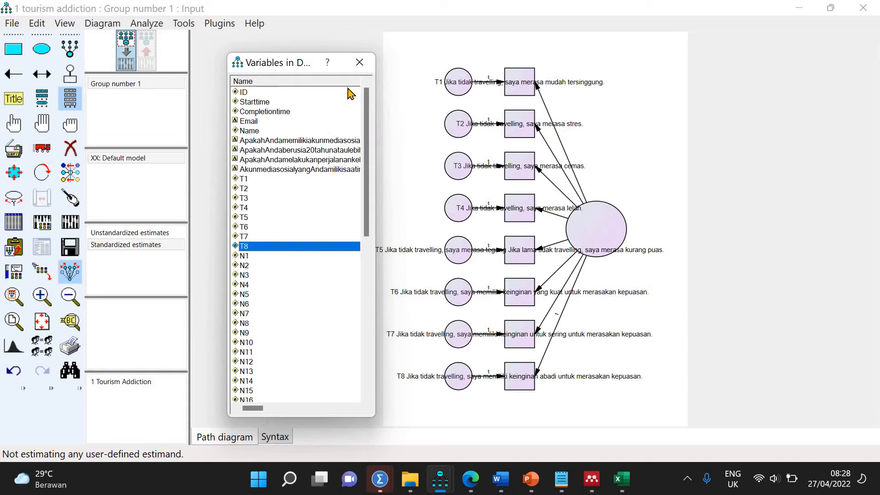
pyautogui.click(360, 62)
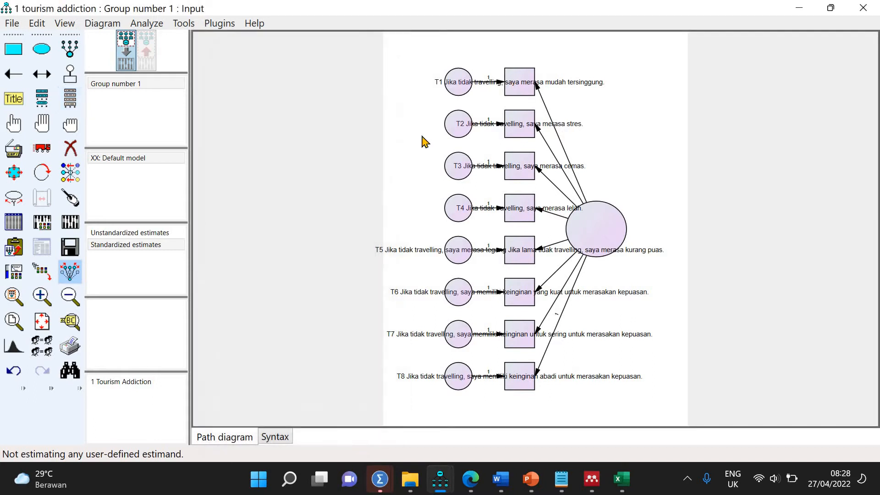
# Step: Clear the variable labels of indicators T1 through T8 in their object properties
pyautogui.hotkey('ctrl', 'o')
pyautogui.hotkey('ctrl', 'a')
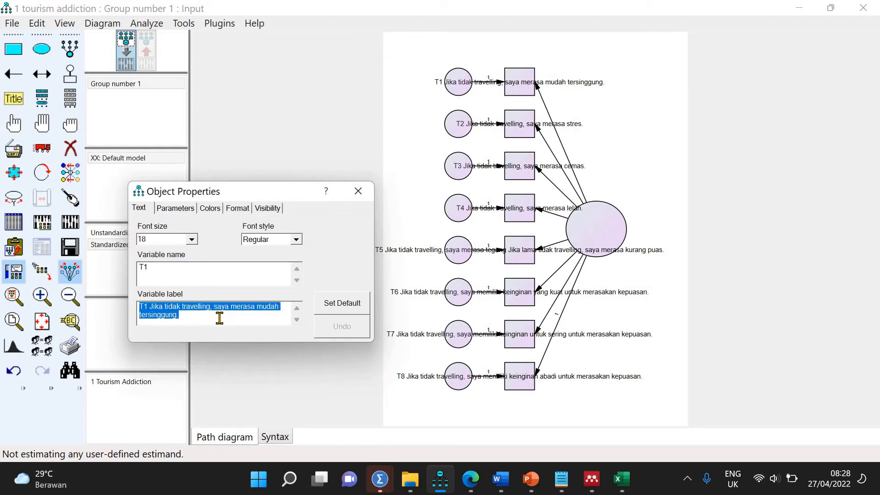
pyautogui.press('Delete')
pyautogui.click(520, 124)
pyautogui.press('Delete')
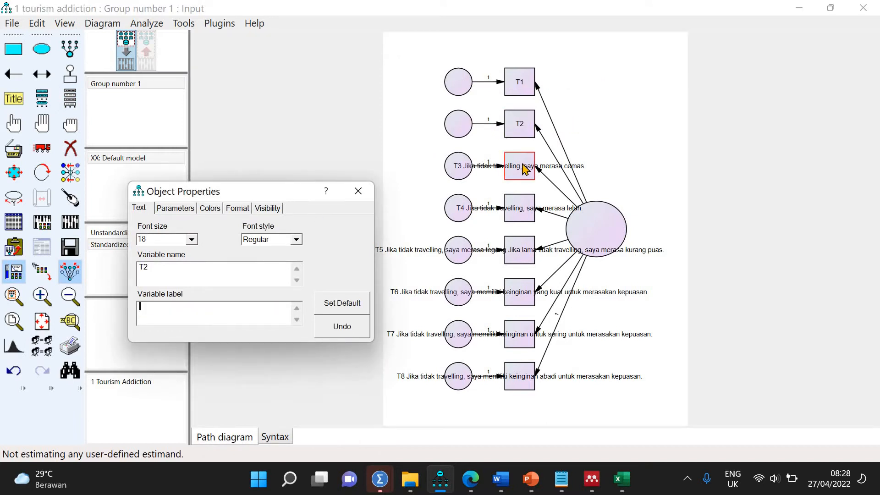
pyautogui.click(523, 167)
pyautogui.press('Delete')
pyautogui.click(521, 209)
pyautogui.press('Delete')
pyautogui.click(520, 250)
pyautogui.press('Delete')
pyautogui.click(519, 296)
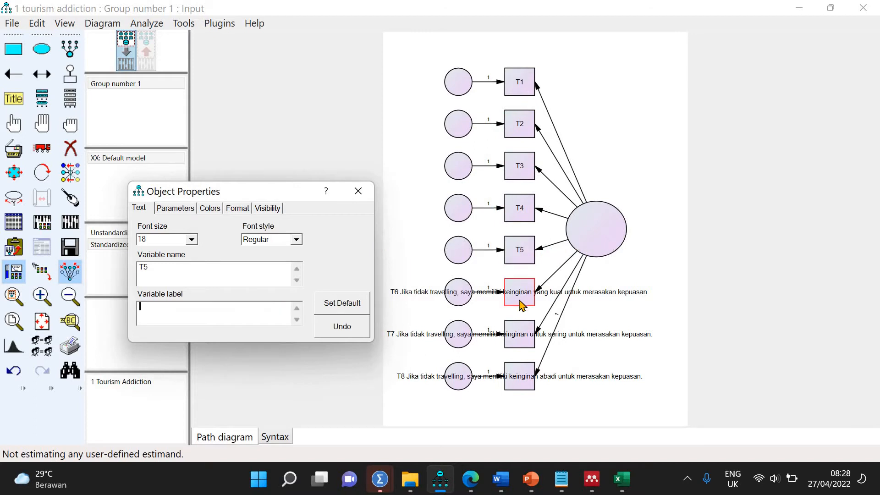
pyautogui.press('Delete')
pyautogui.click(519, 333)
pyautogui.press('Delete')
pyautogui.click(520, 376)
pyautogui.press('Delete')
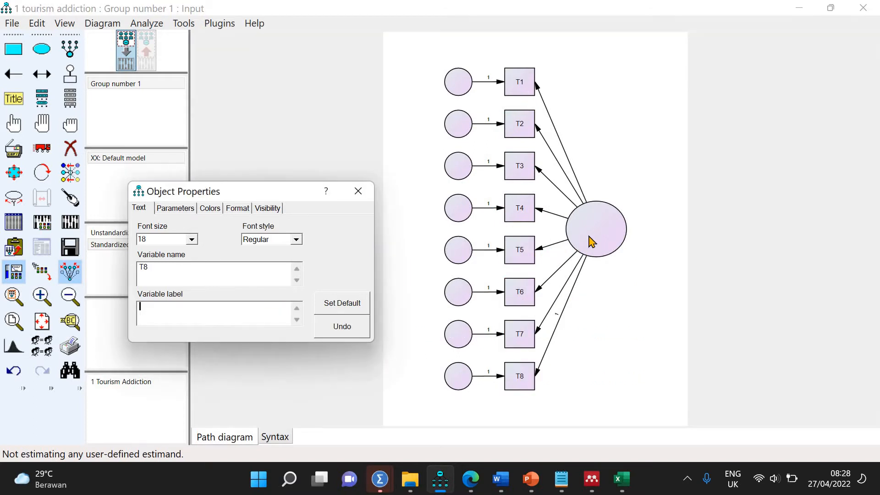
# Step: Name the latent variable "Tourism addiction" on two lines and name the error terms automatically with Name Unobserved Variables
pyautogui.click(589, 232)
pyautogui.click(259, 269)
pyautogui.write('Tourism')
pyautogui.press('Return')
pyautogui.write('addiction')
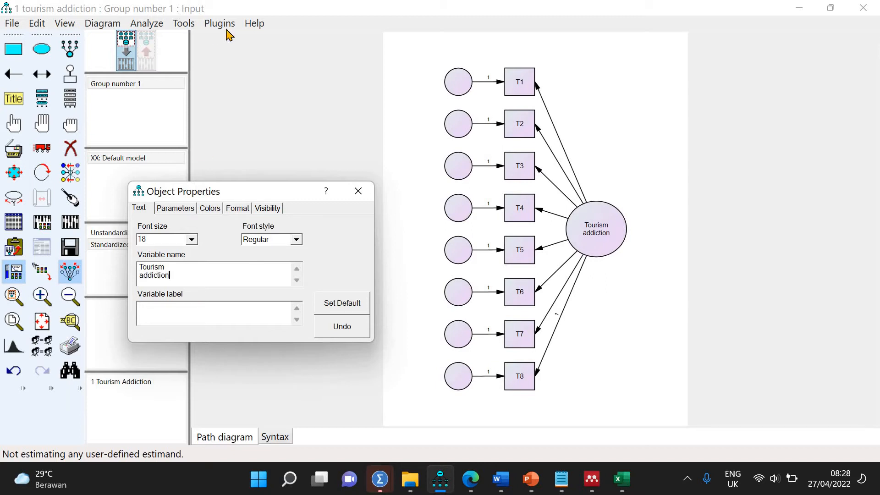
pyautogui.click(220, 24)
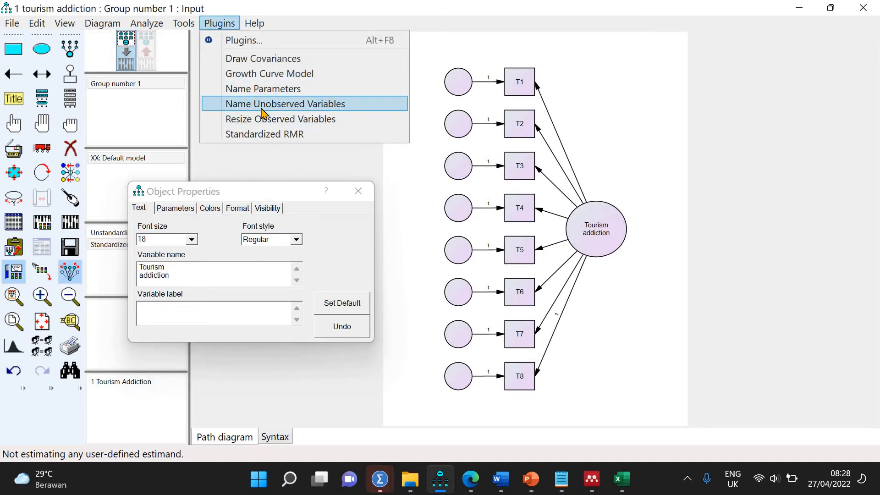
pyautogui.click(263, 111)
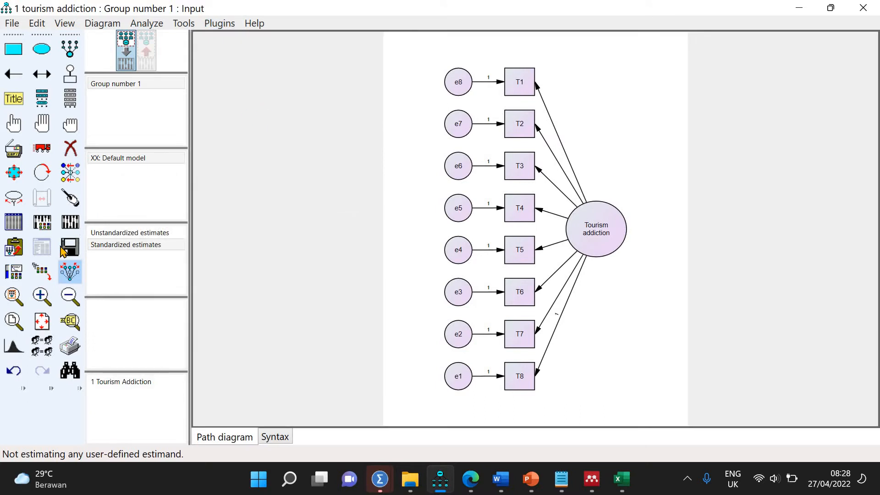
# Step: Save the model and calculate its estimates, and examine the model fit summary and modification indices in the text output
pyautogui.click(64, 250)
pyautogui.click(70, 224)
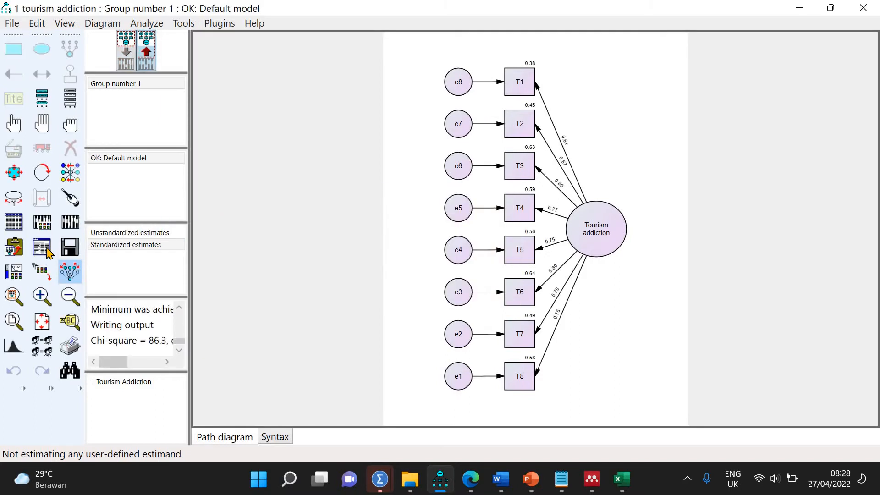
pyautogui.click(44, 248)
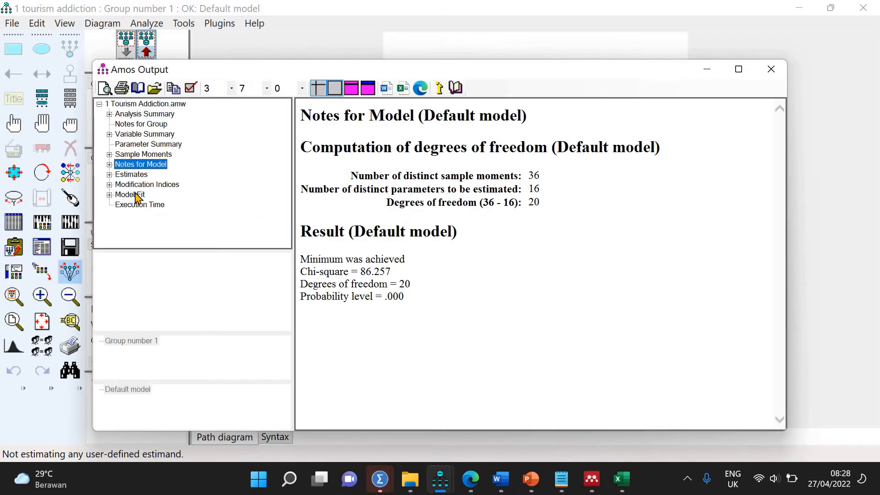
pyautogui.click(131, 194)
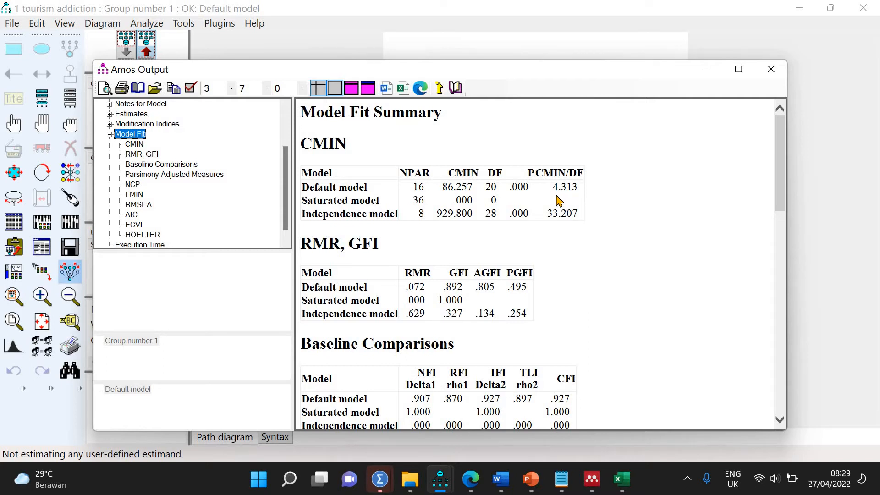
pyautogui.click(109, 135)
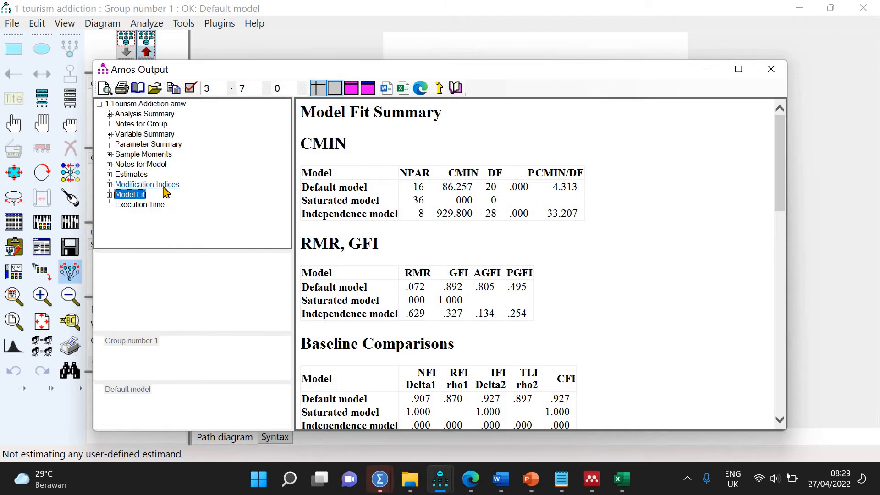
pyautogui.click(163, 185)
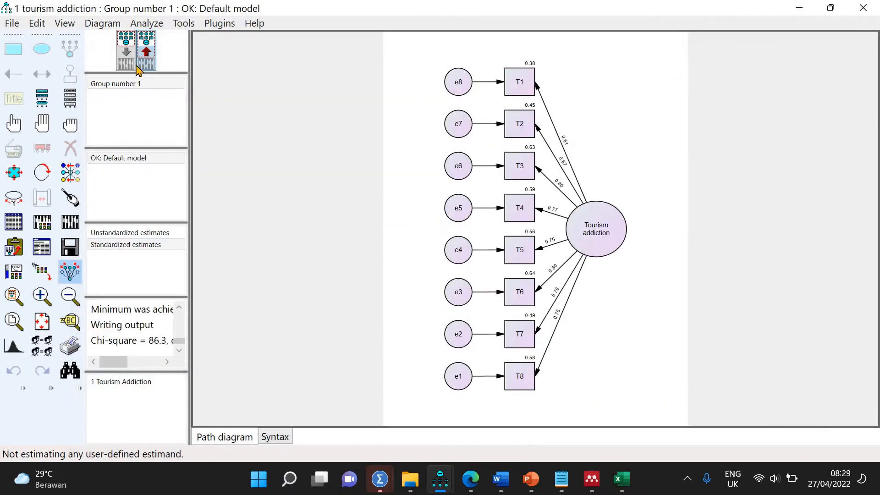
# Step: Delete error term e3 and indicator T6 from the input path diagram and recalculate the estimates
pyautogui.click(126, 59)
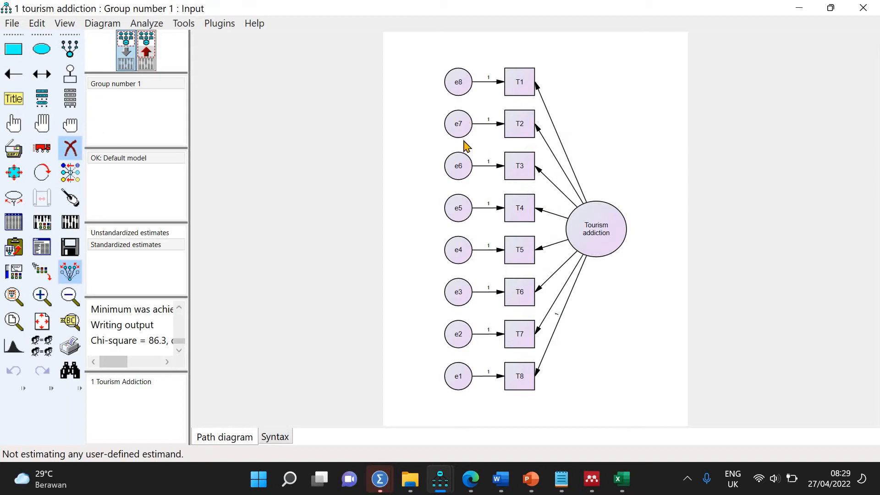
pyautogui.click(470, 296)
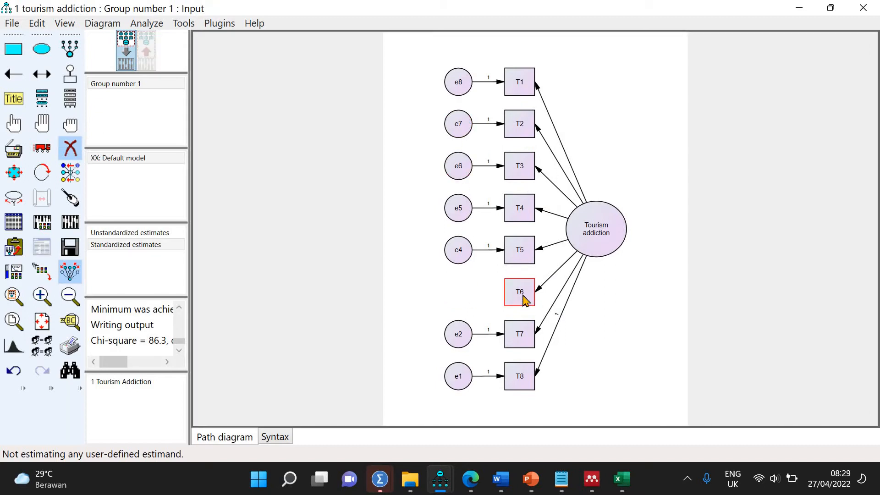
pyautogui.click(528, 295)
pyautogui.click(66, 220)
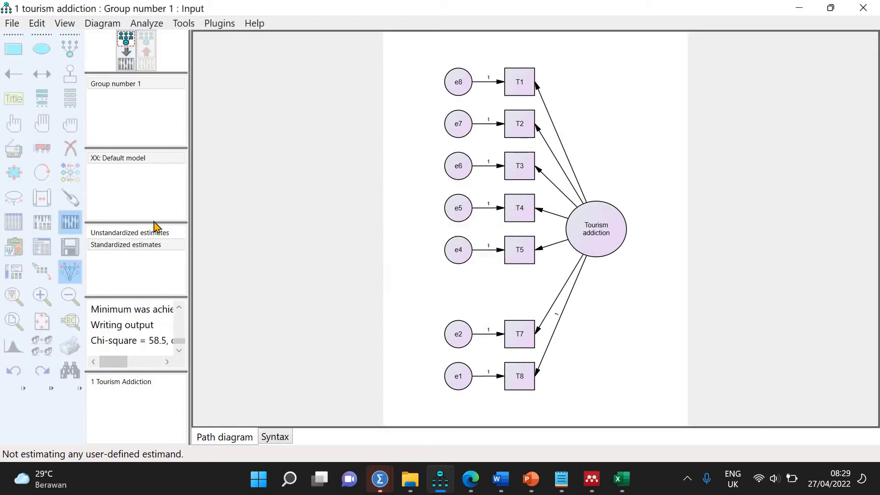
# Step: Examine the model fit and modification indices for the model without T6 in the text output
pyautogui.click(41, 247)
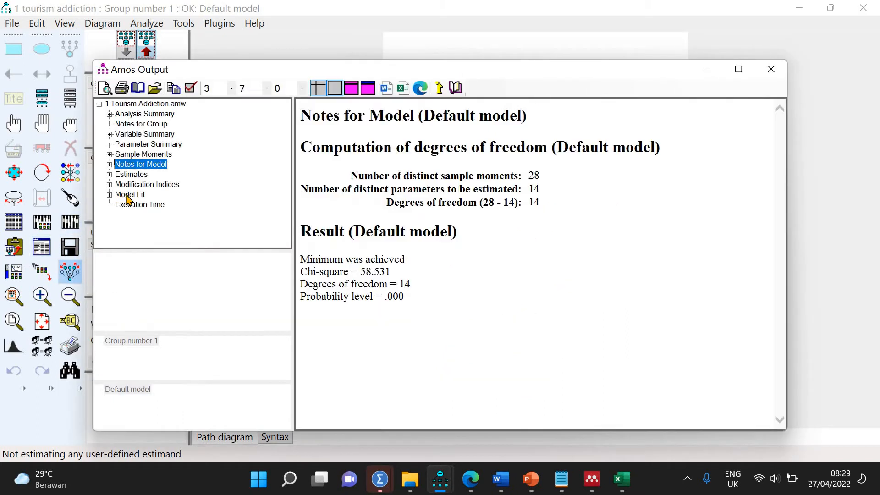
pyautogui.click(128, 194)
pyautogui.click(146, 185)
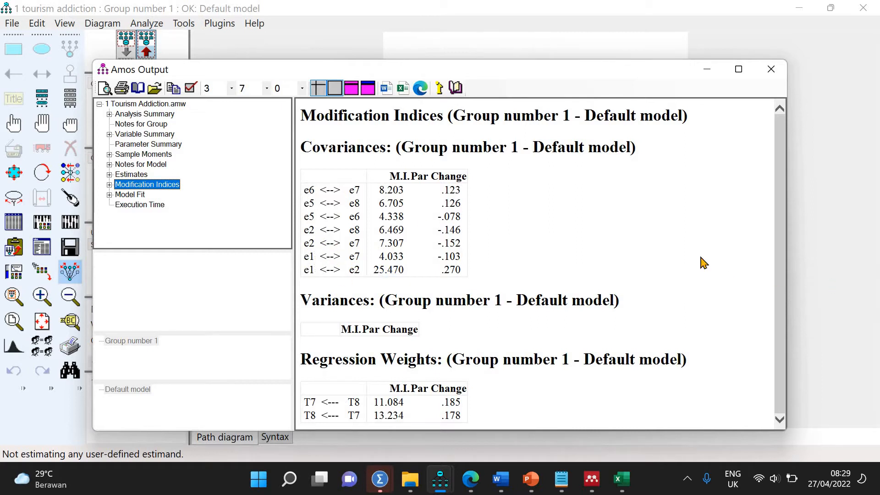
# Step: Delete error term e2 and indicator T7 from the input path diagram and recalculate the estimates
pyautogui.click(129, 56)
pyautogui.click(126, 51)
pyautogui.click(70, 148)
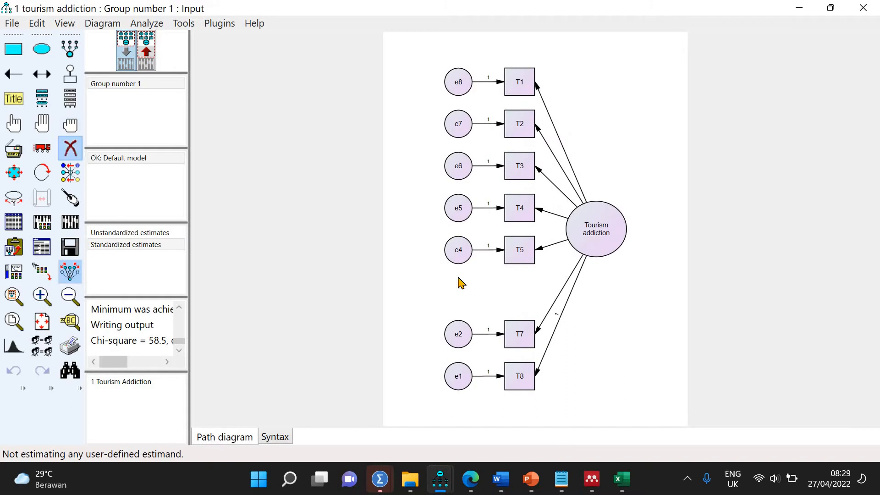
pyautogui.click(465, 335)
pyautogui.click(459, 335)
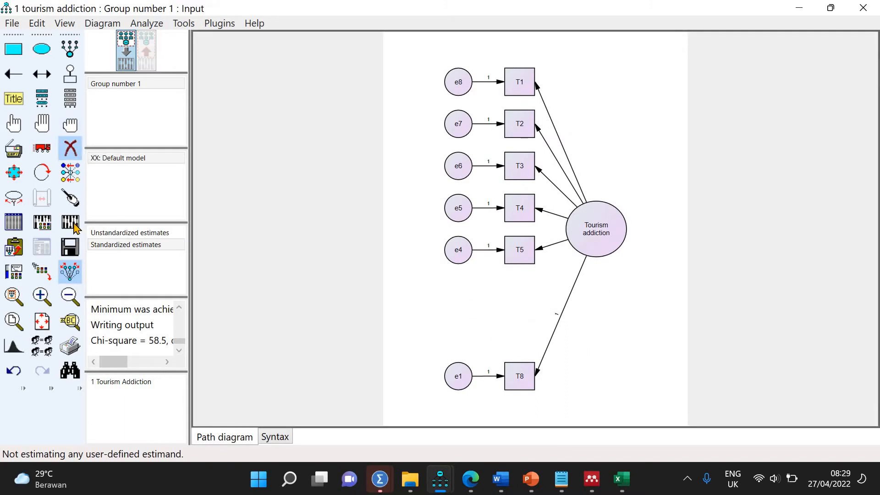
pyautogui.click(70, 222)
# Step: Examine the model fit summary and modification indices for the model without T7 in the text output
pyautogui.click(50, 244)
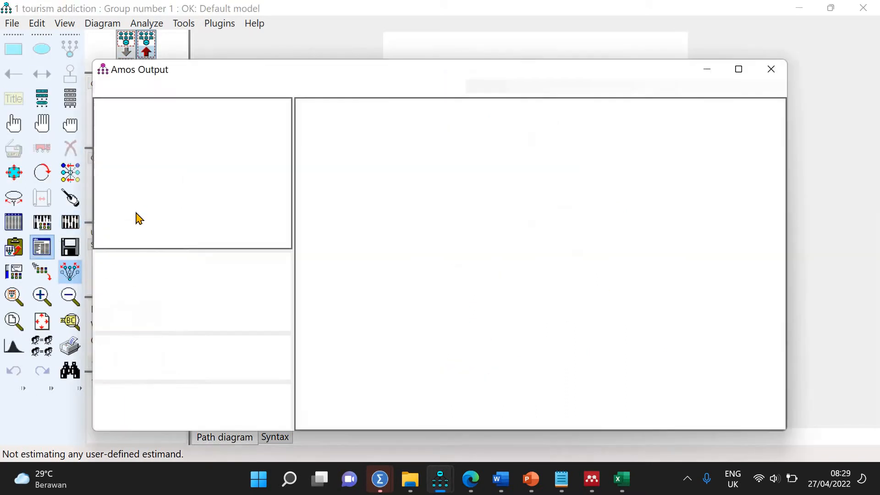
pyautogui.click(130, 194)
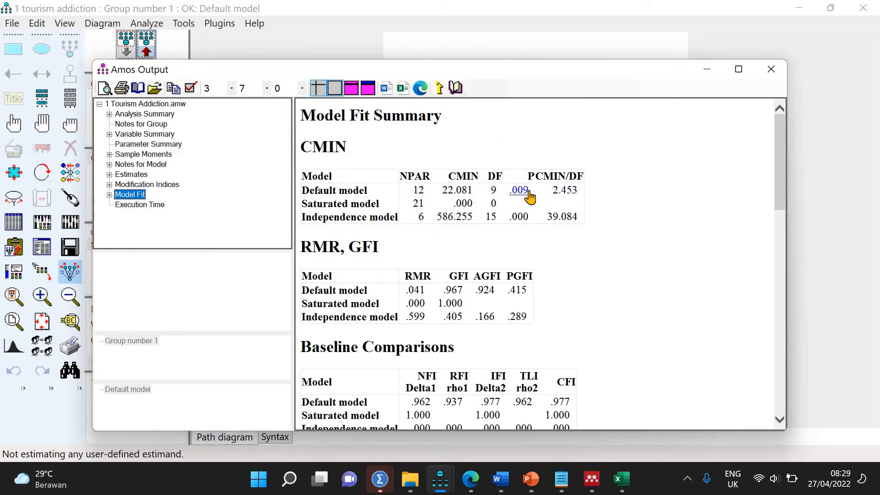
pyautogui.click(173, 185)
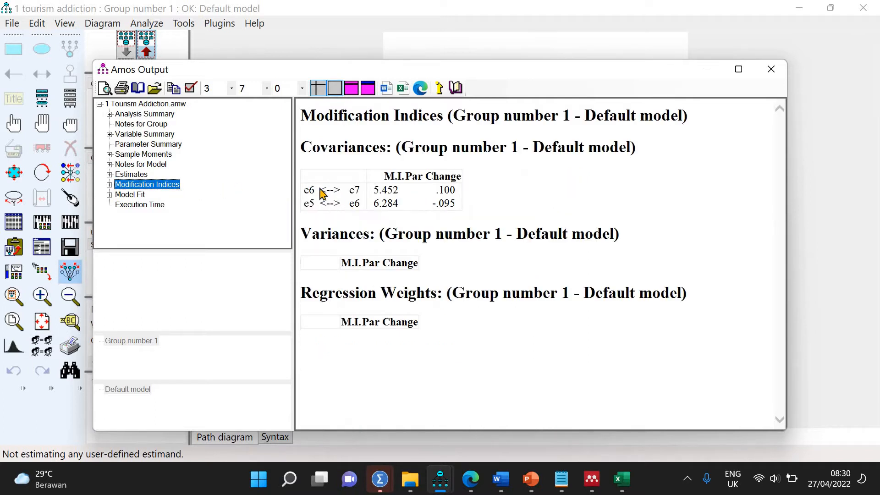
pyautogui.click(841, 235)
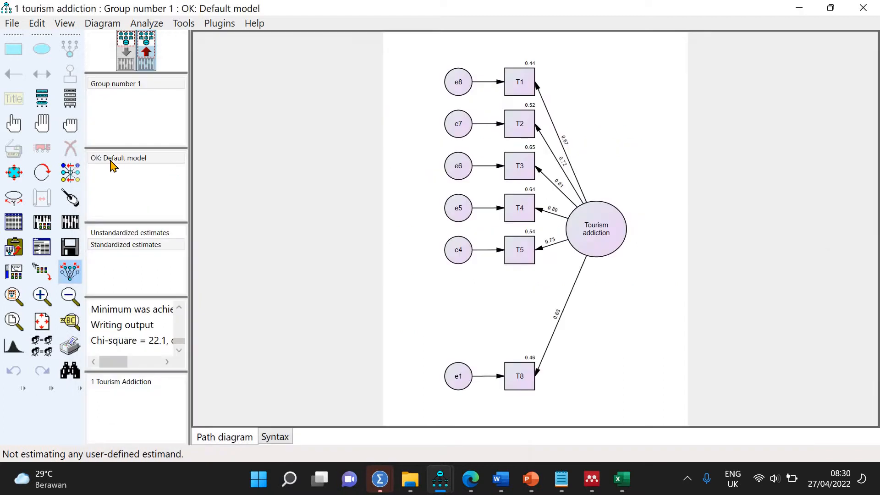
# Step: Delete indicator T3 and error term e6 from the input path diagram and recalculate the estimates
pyautogui.click(128, 66)
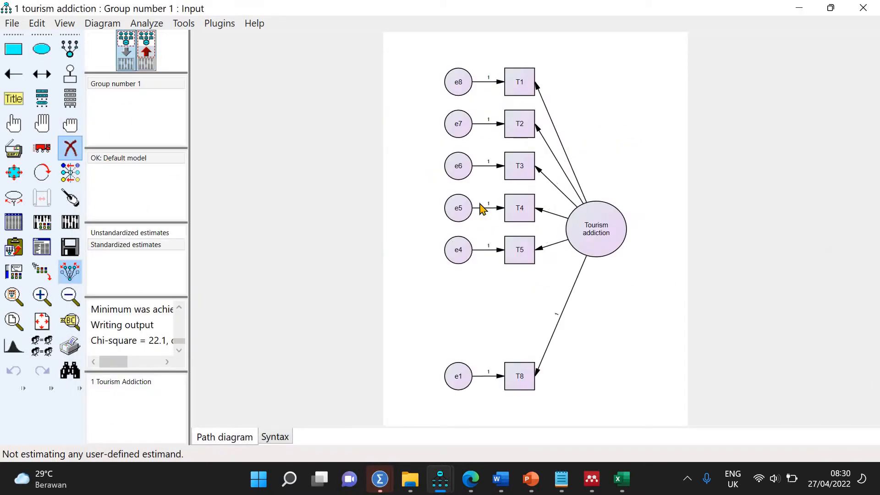
pyautogui.click(518, 172)
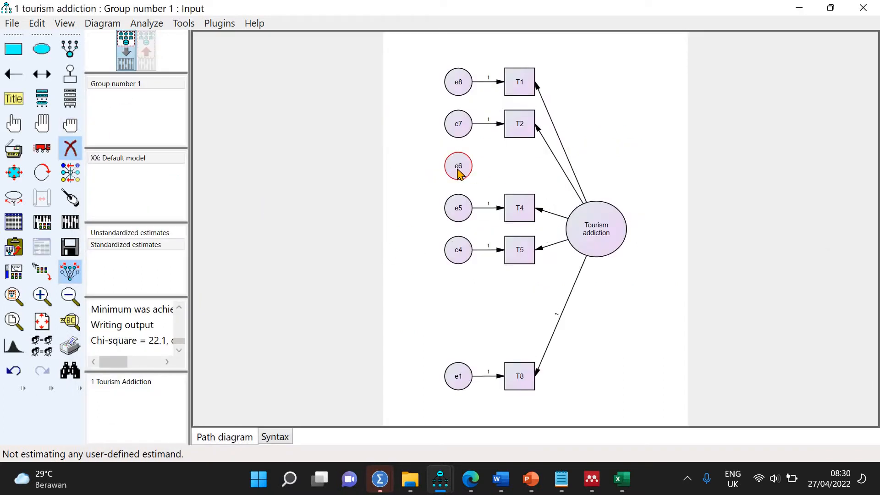
pyautogui.click(458, 167)
pyautogui.click(70, 222)
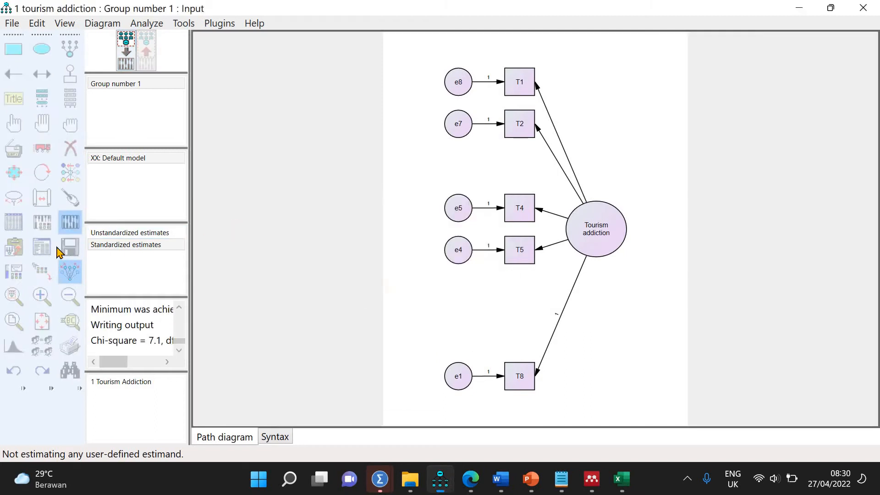
# Step: Examine the model fit summary for the model without T3 in the text output
pyautogui.click(41, 246)
pyautogui.click(130, 194)
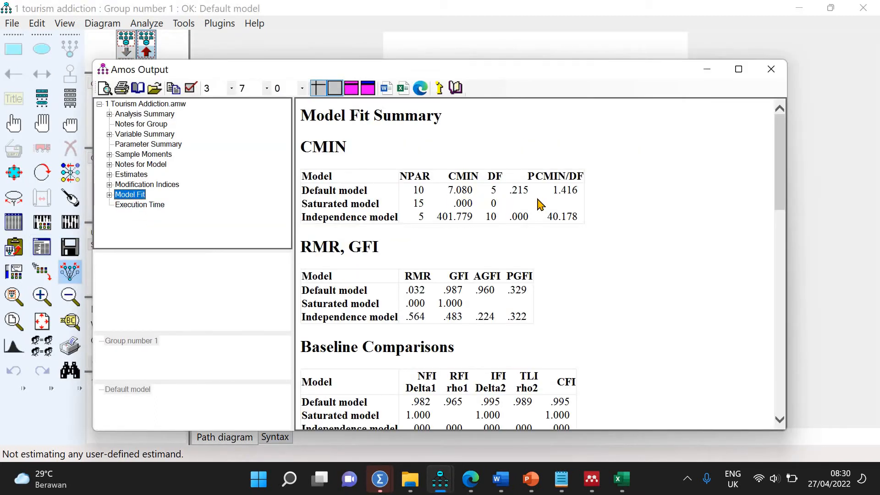
pyautogui.click(828, 252)
# Step: Turn off symmetry preservation in the input path diagram and move indicator T8 and error term e1 directly below T5 and e4
pyautogui.click(118, 63)
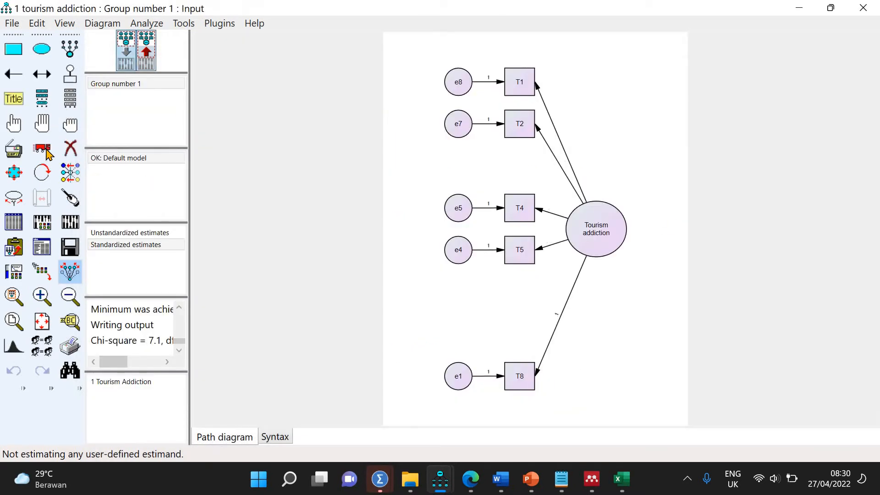
pyautogui.click(64, 273)
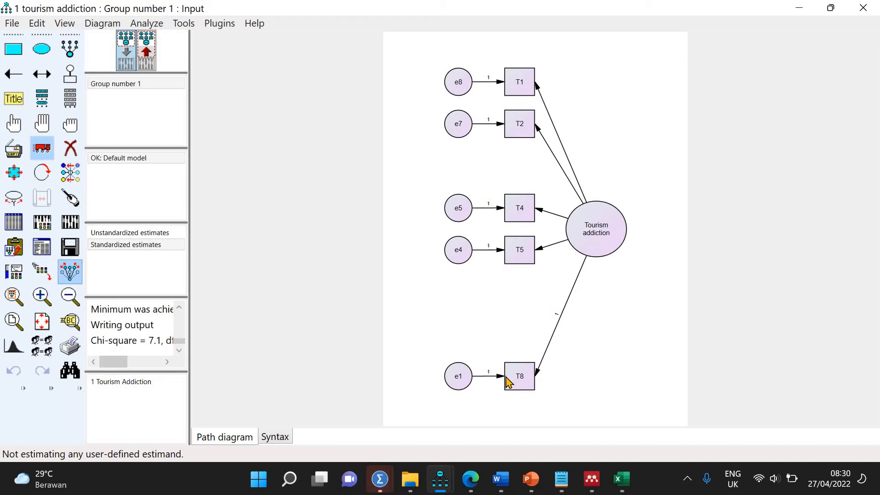
pyautogui.moveTo(508, 379); pyautogui.dragTo(517, 289)
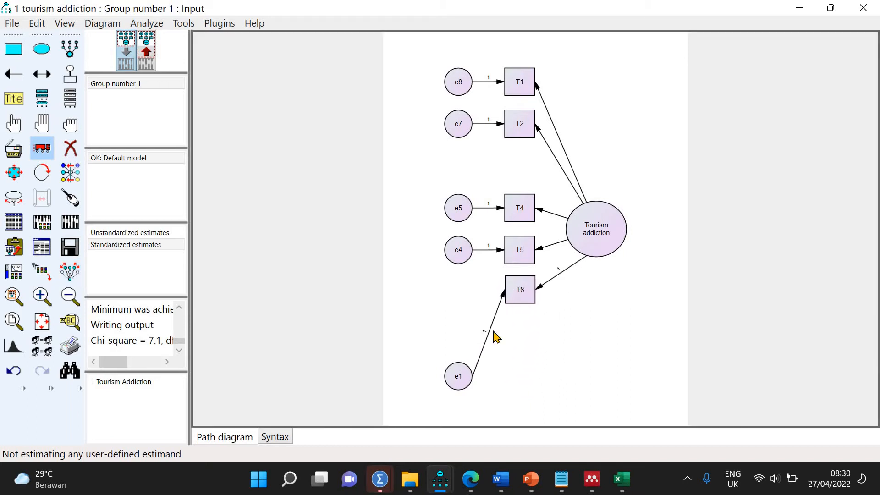
pyautogui.moveTo(458, 371); pyautogui.dragTo(458, 369)
pyautogui.moveTo(466, 307); pyautogui.dragTo(460, 293)
# Step: Move T2 with e7 and T1 with e8 down to close the gap above T4 and e5
pyautogui.moveTo(528, 125); pyautogui.dragTo(528, 170)
pyautogui.moveTo(463, 133); pyautogui.dragTo(462, 180)
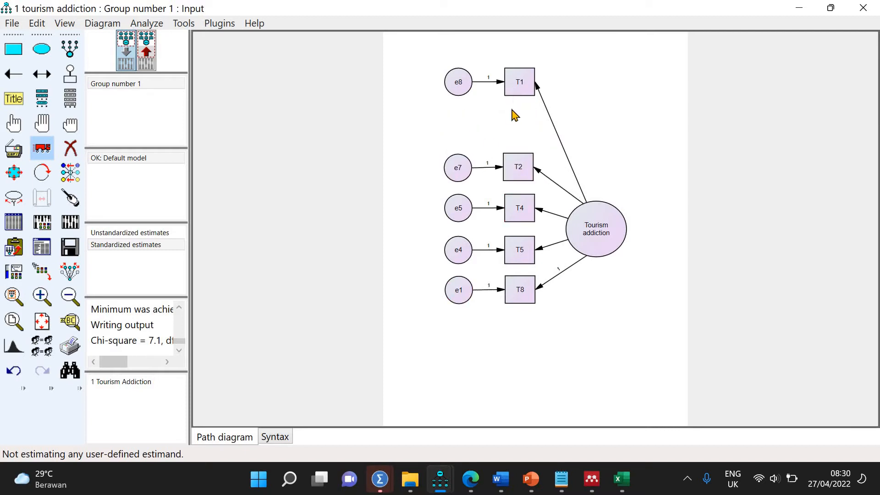
pyautogui.moveTo(514, 94); pyautogui.dragTo(515, 132)
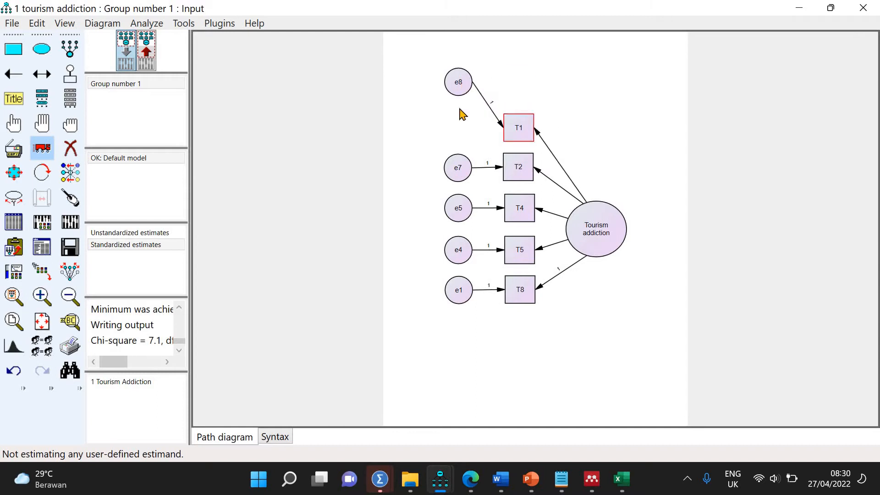
pyautogui.moveTo(460, 84); pyautogui.dragTo(458, 130)
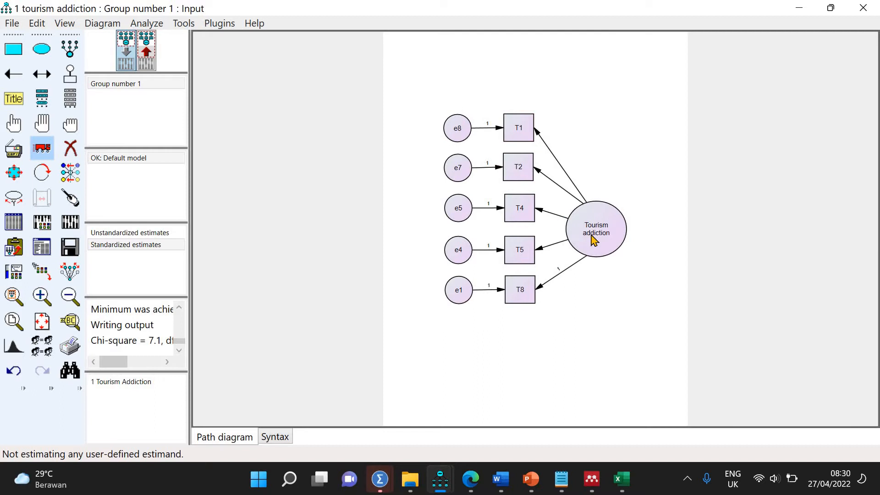
# Step: Move the Tourism addiction circle level with T4 and touch up its arrows, and save the diagram fitted to the page
pyautogui.moveTo(592, 236); pyautogui.dragTo(615, 220)
pyautogui.click(70, 198)
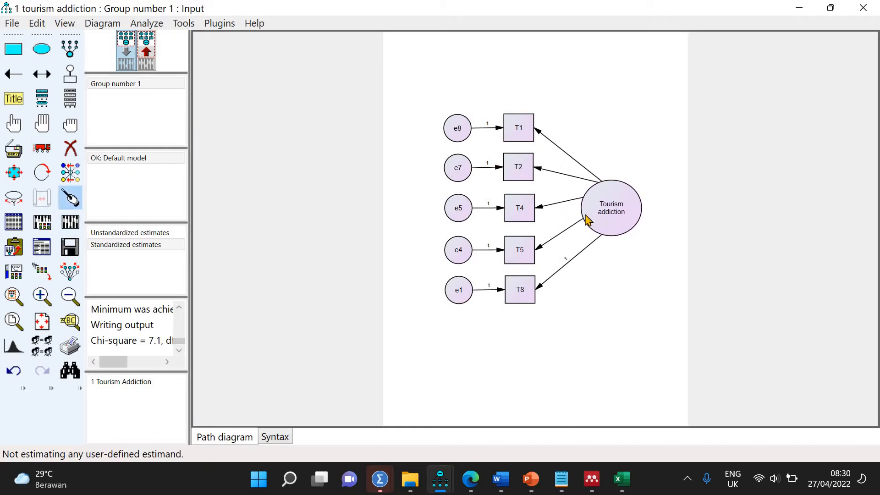
pyautogui.click(598, 212)
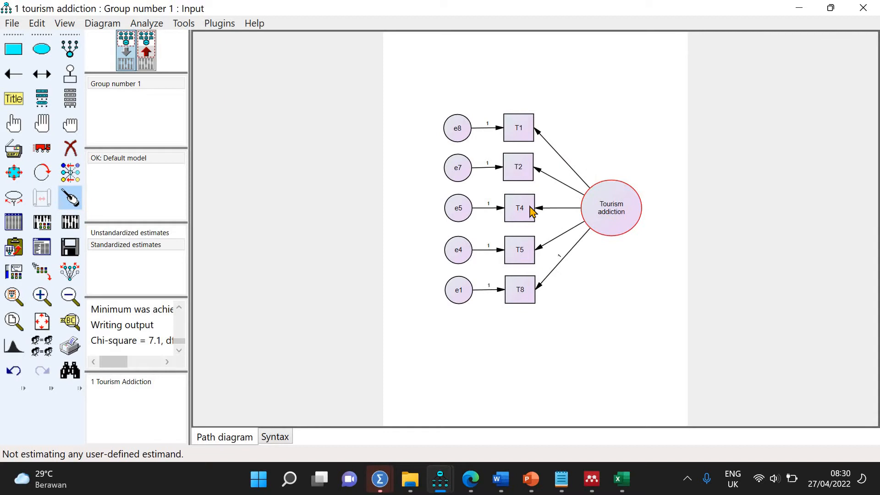
pyautogui.click(42, 321)
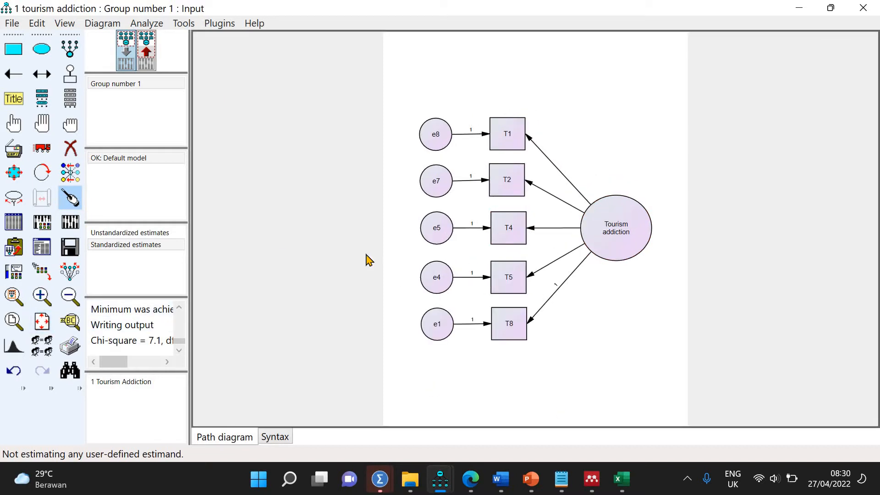
pyautogui.click(69, 247)
# Step: Add the page-centered, two-line caption "First Order: Tourism Addiction" and "Confirmatory Factor Analysis" above the diagram, and refit the diagram to the page
pyautogui.click(13, 99)
pyautogui.click(452, 196)
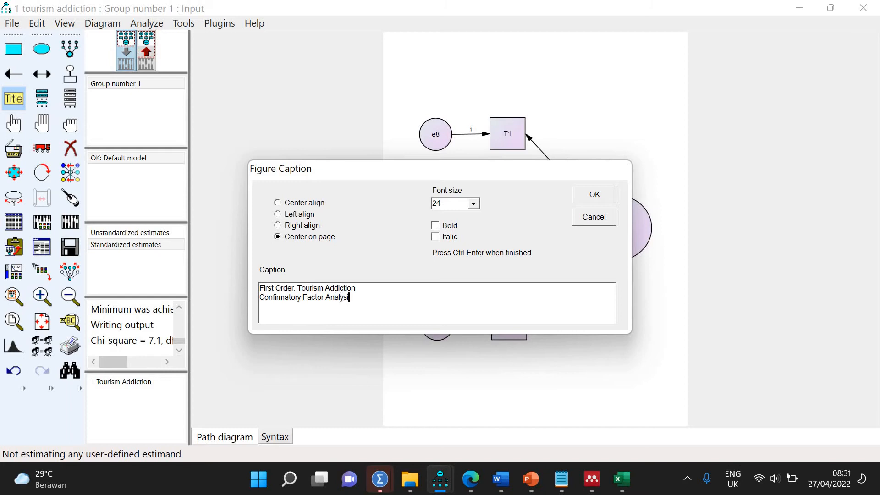
pyautogui.click(610, 199)
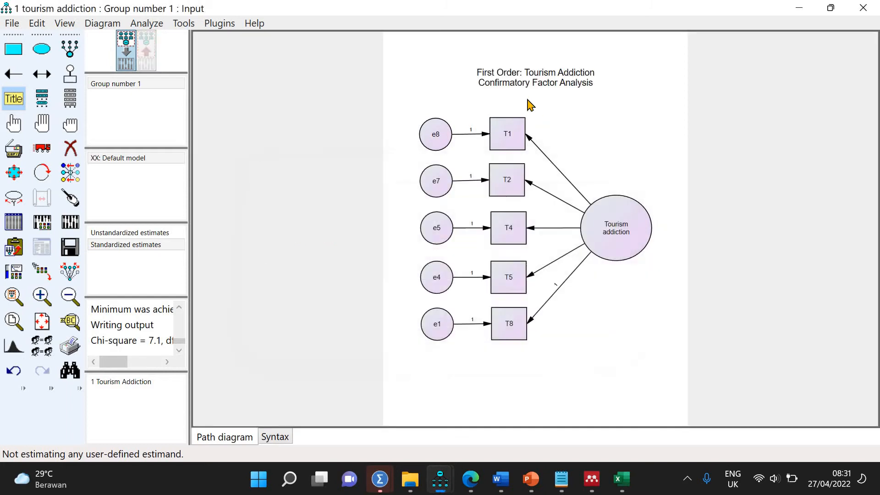
pyautogui.click(46, 324)
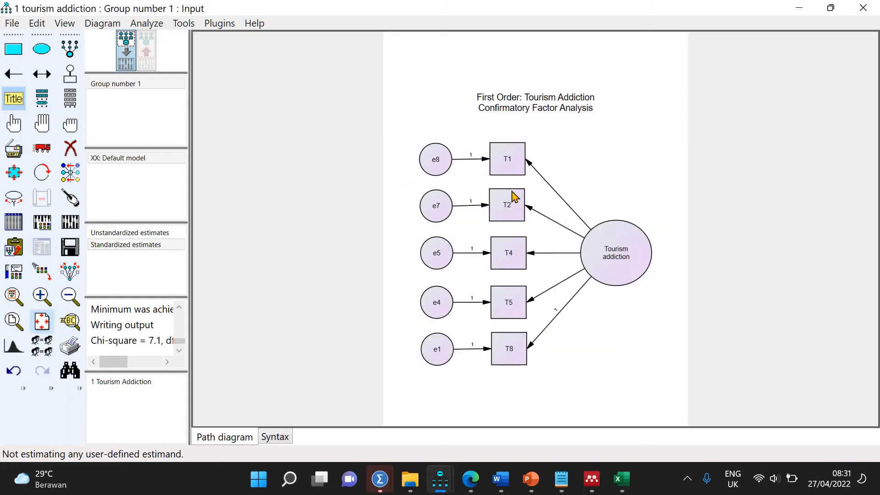
# Step: Calculate the estimates of the captioned model and examine its fit indices from CMIN to RMSEA in the text output
pyautogui.click(71, 223)
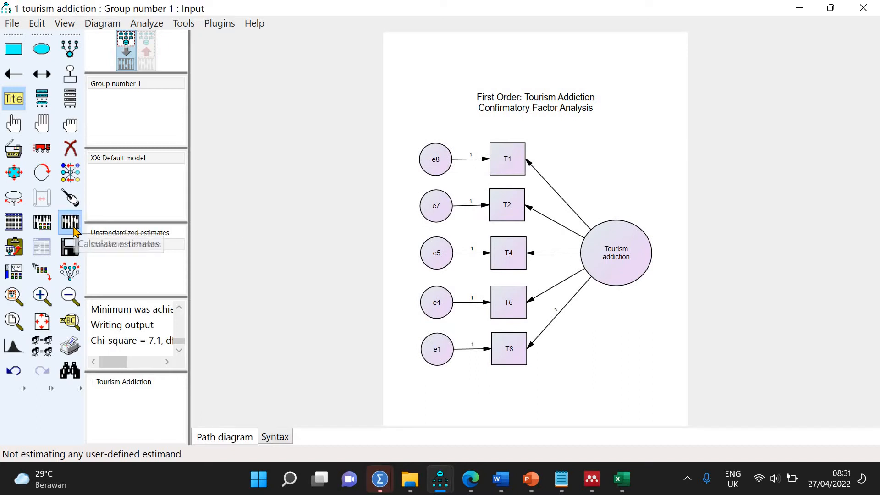
pyautogui.click(41, 255)
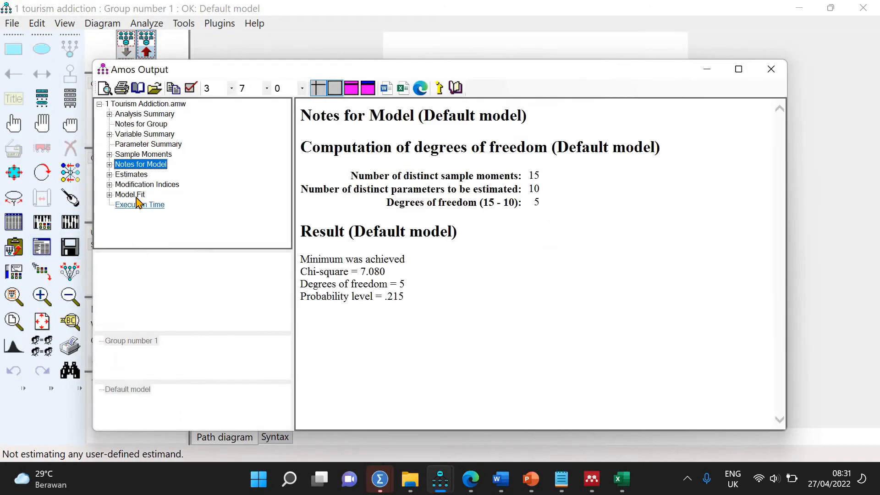
pyautogui.click(128, 205)
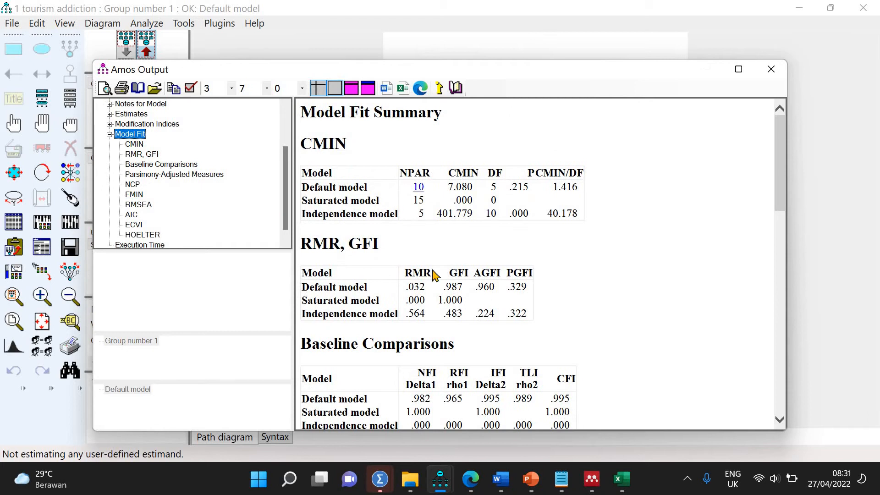
pyautogui.moveTo(784, 212); pyautogui.dragTo(782, 312)
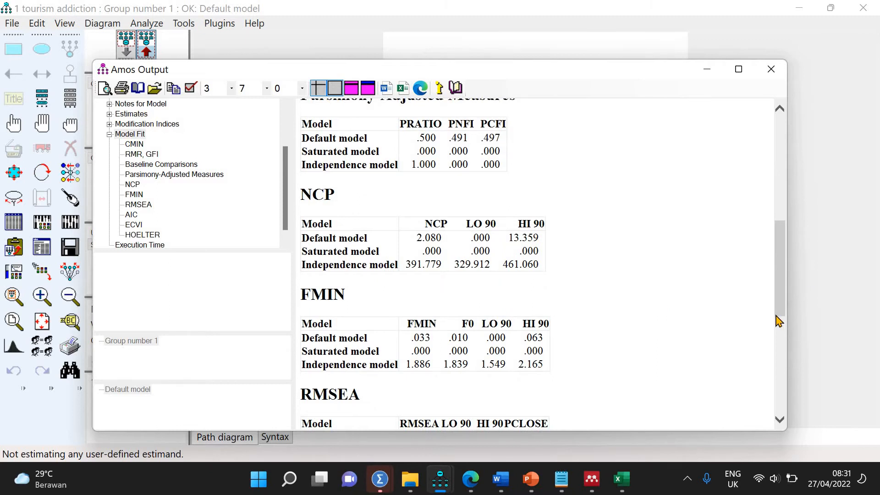
pyautogui.scroll(-3, 778, 321)
pyautogui.scroll(14, 782, 247)
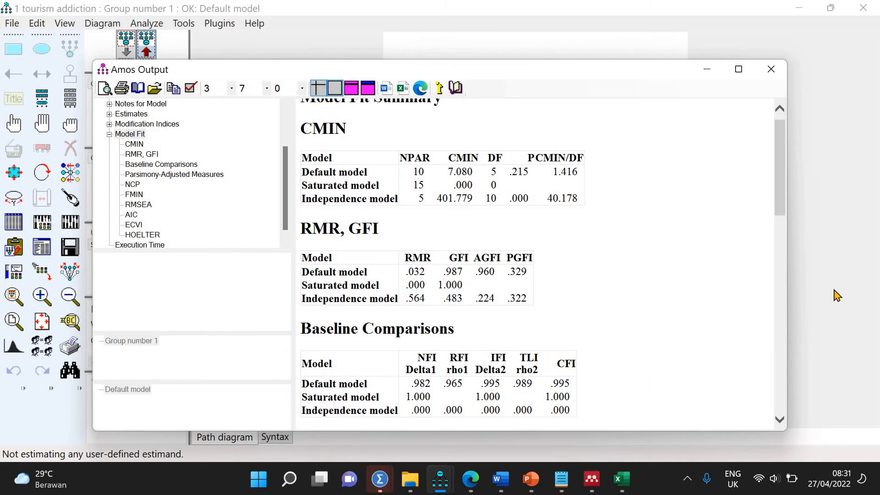
pyautogui.hotkey('alt', 'F4')
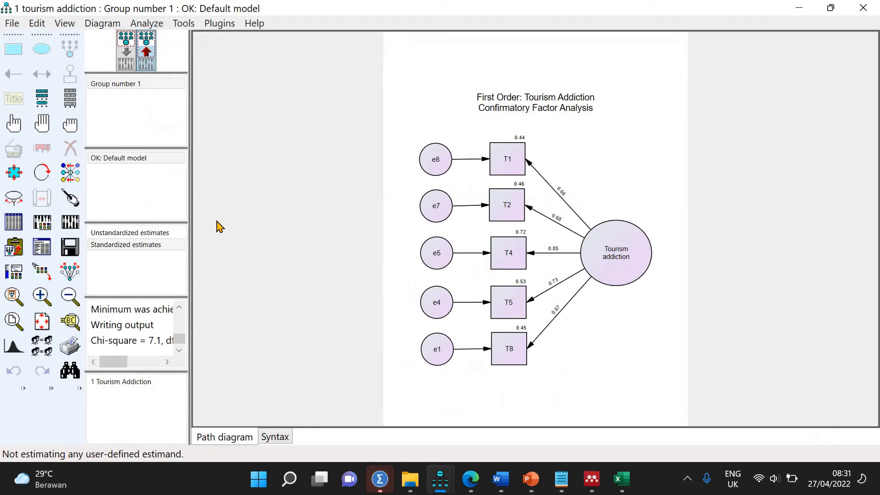
# Step: Save the tourism addiction model, and save a copy of it in the same folder as "2 Narcissism"
pyautogui.click(67, 247)
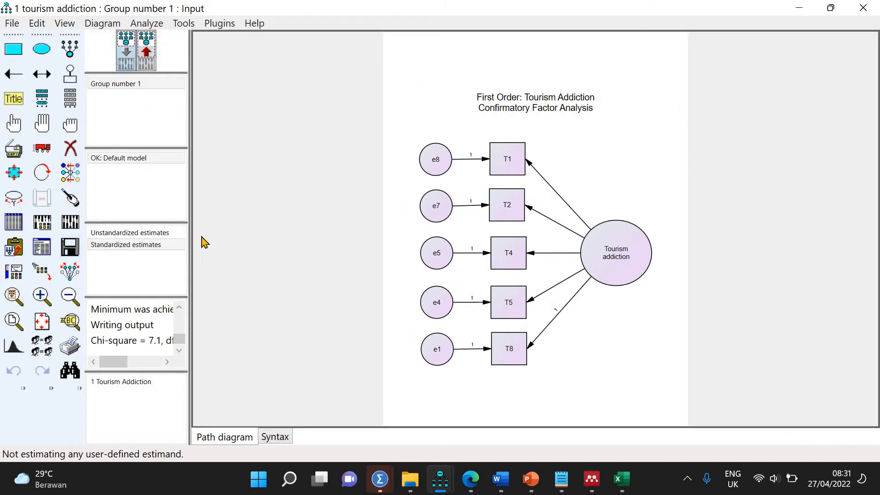
pyautogui.click(12, 23)
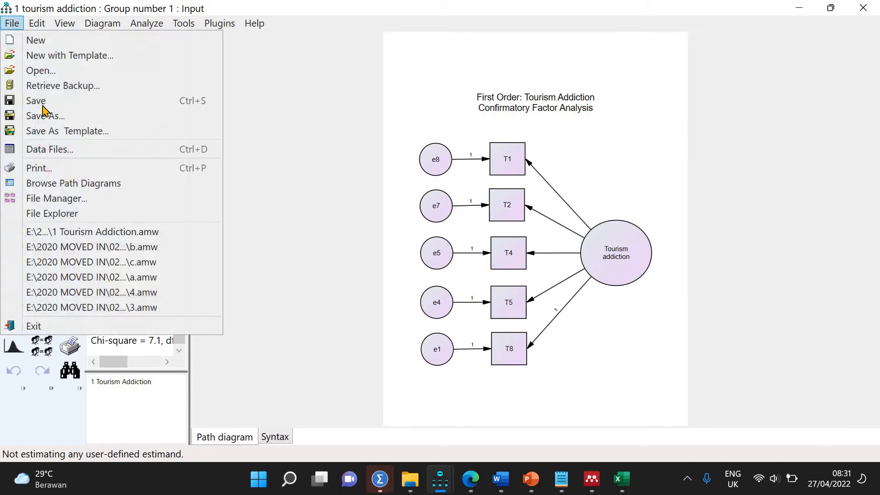
pyautogui.click(46, 116)
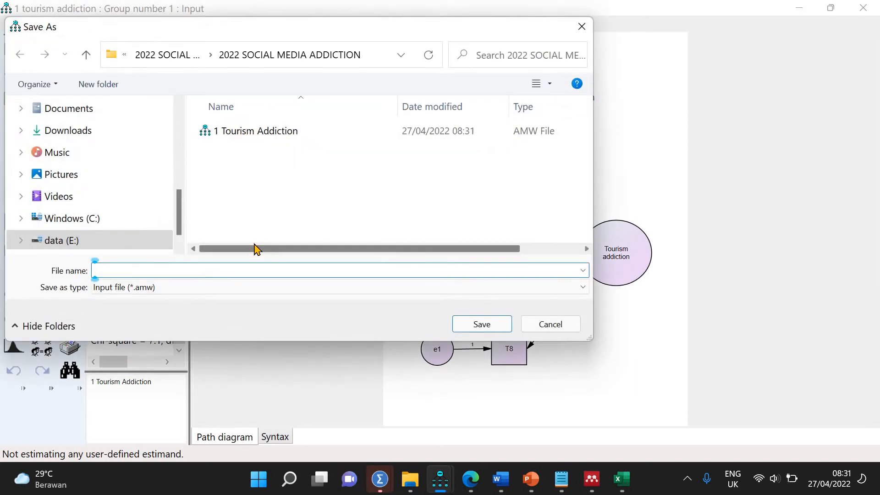
pyautogui.write('2 Narcissism')
pyautogui.press('Return')
# Step: Delete the Tourism addiction latent variable, all five indicators and their error terms from the copied diagram, keeping only the caption
pyautogui.click(70, 147)
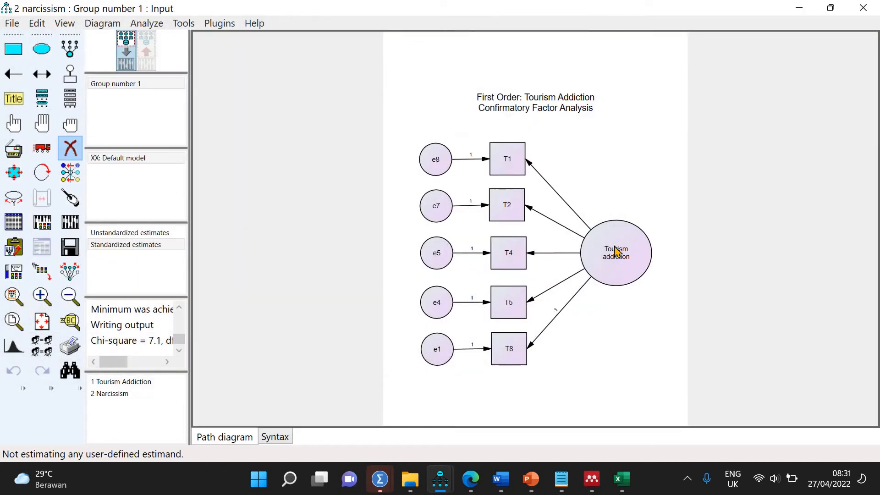
pyautogui.click(617, 249)
pyautogui.click(507, 192)
pyautogui.click(507, 166)
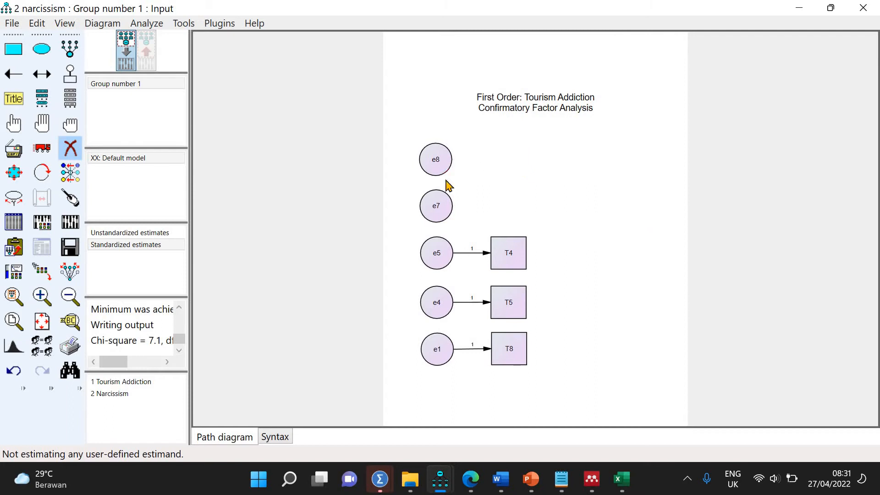
pyautogui.click(444, 170)
pyautogui.click(441, 202)
pyautogui.click(512, 261)
pyautogui.click(509, 303)
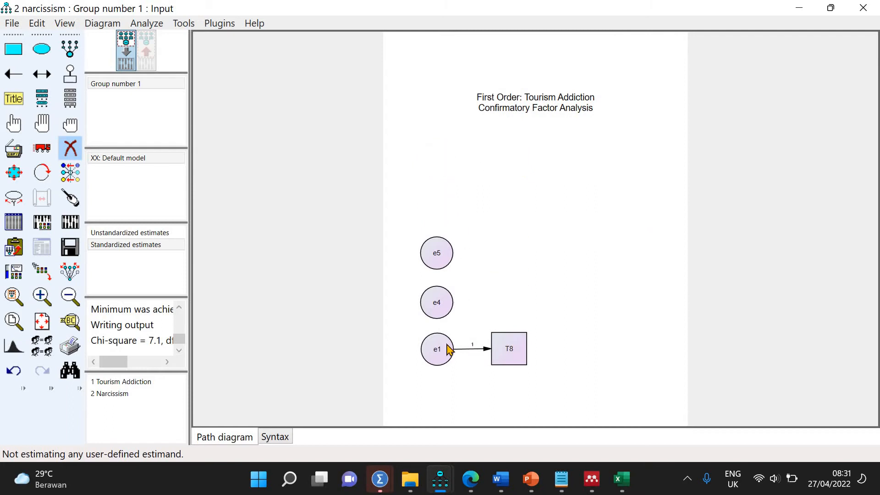
pyautogui.click(507, 342)
pyautogui.click(444, 349)
pyautogui.click(438, 257)
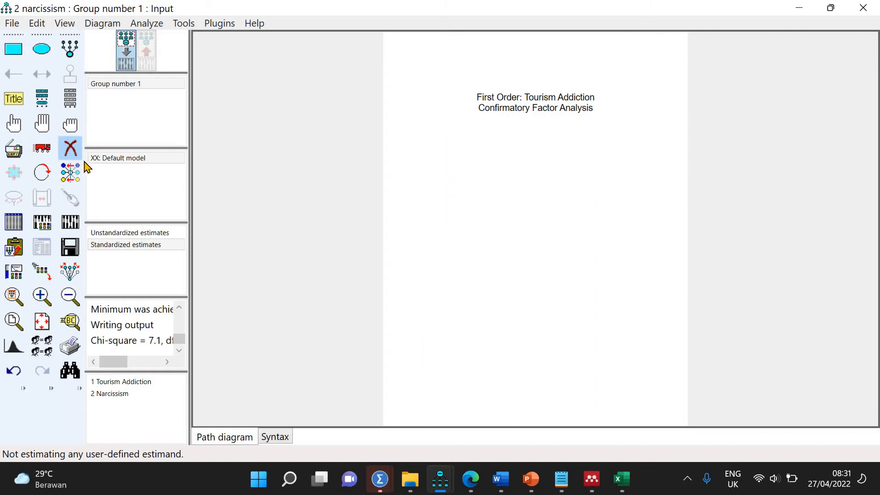
# Step: Replace "Tourism Addiction" with "Narcissism" in the first line of the figure caption
pyautogui.press('Escape')
pyautogui.doubleClick(536, 106)
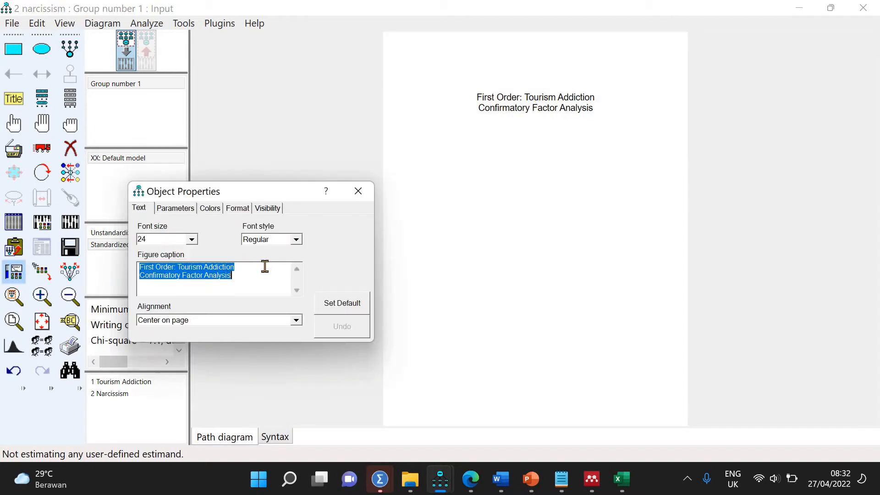
pyautogui.click(265, 266)
pyautogui.press('BackSpace')
pyautogui.press('BackSpace')
pyautogui.press('BackSpace')
pyautogui.press('BackSpace')
pyautogui.press('BackSpace')
pyautogui.press('BackSpace')
pyautogui.press('BackSpace')
pyautogui.press('BackSpace')
pyautogui.press('BackSpace')
pyautogui.press('BackSpace')
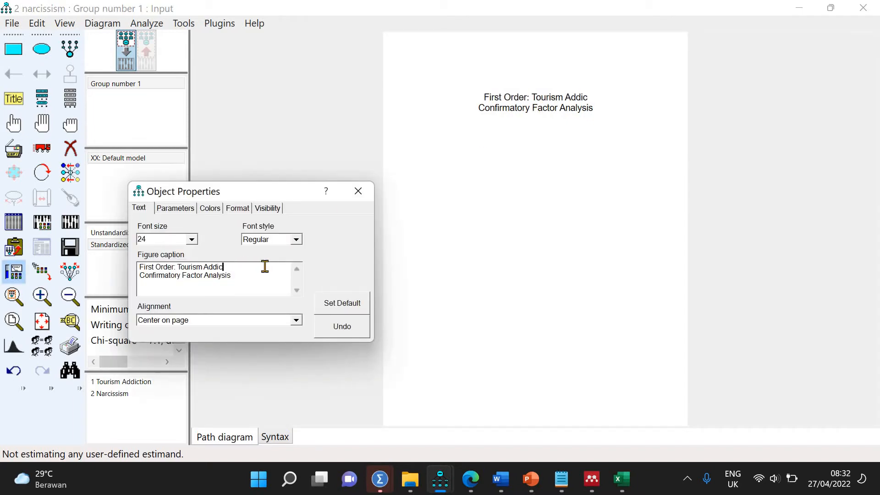
pyautogui.press('BackSpace')
pyautogui.press('BackSpace')
pyautogui.press('BackSpace')
pyautogui.press('BackSpace')
pyautogui.press('BackSpace')
pyautogui.press('BackSpace')
pyautogui.press('BackSpace')
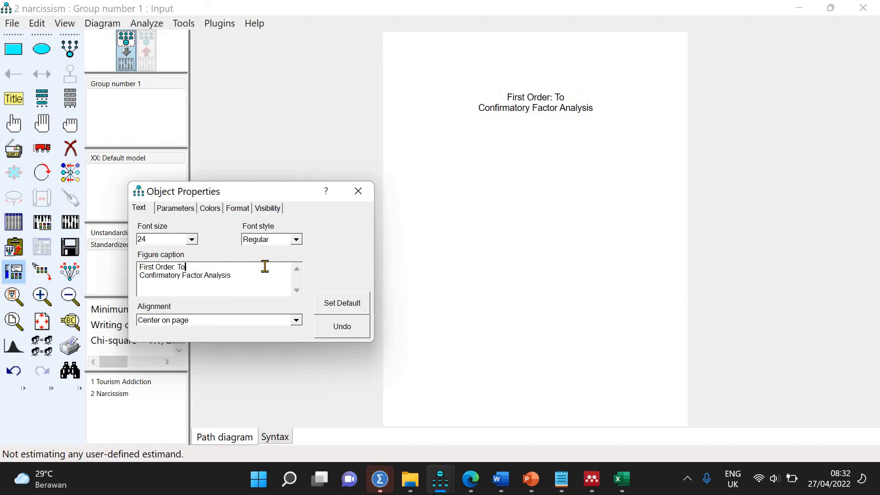
pyautogui.write('Narcissism')
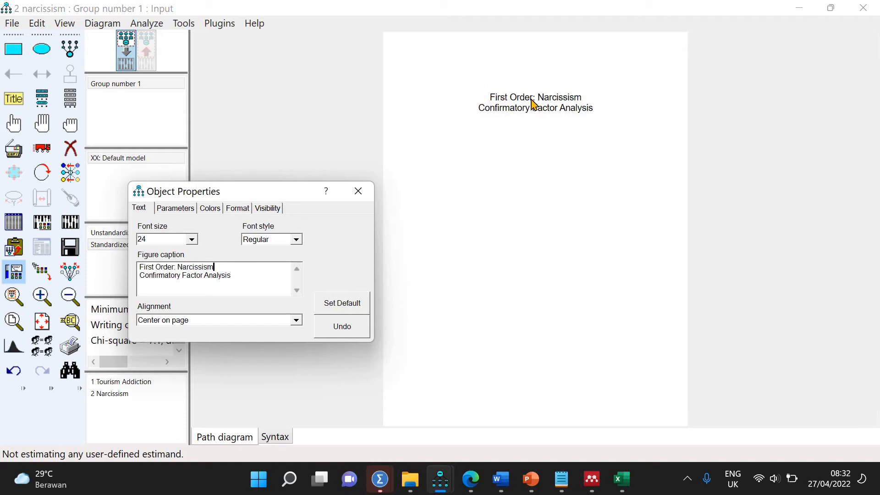
# Step: Change "First" to "Second" in the caption so its first line reads "Second Order: Narcissism"
pyautogui.click(156, 266)
pyautogui.press('BackSpace')
pyautogui.press('BackSpace')
pyautogui.press('BackSpace')
pyautogui.press('BackSpace')
pyautogui.press('BackSpace')
pyautogui.press('BackSpace')
pyautogui.write('S')
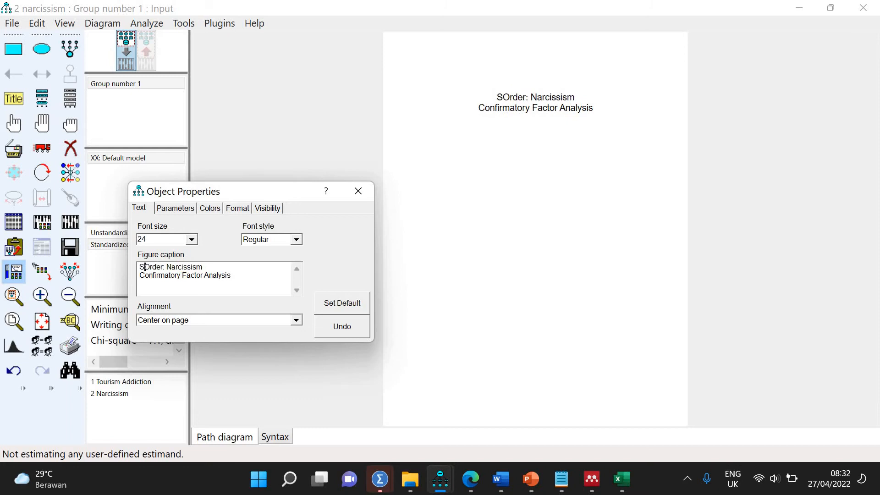
pyautogui.write('cond')
pyautogui.press('BackSpace')
pyautogui.press('BackSpace')
pyautogui.press('BackSpace')
pyautogui.press('BackSpace')
pyautogui.write('e')
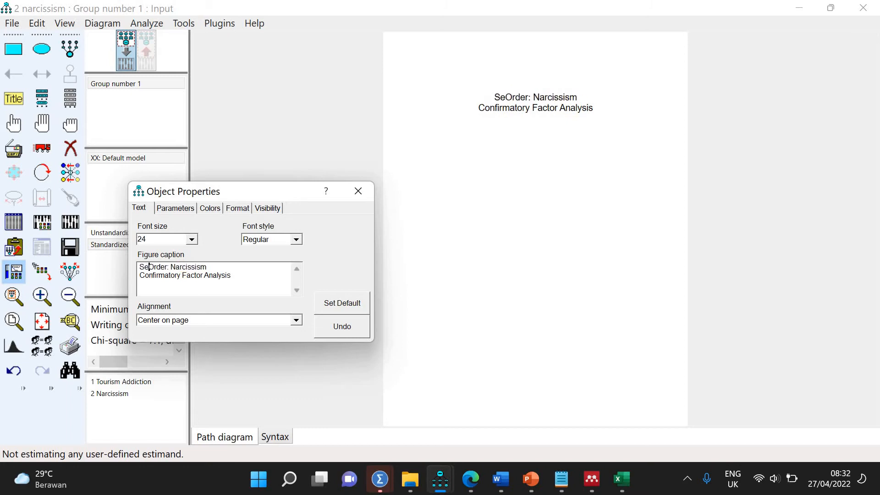
pyautogui.write('cond')
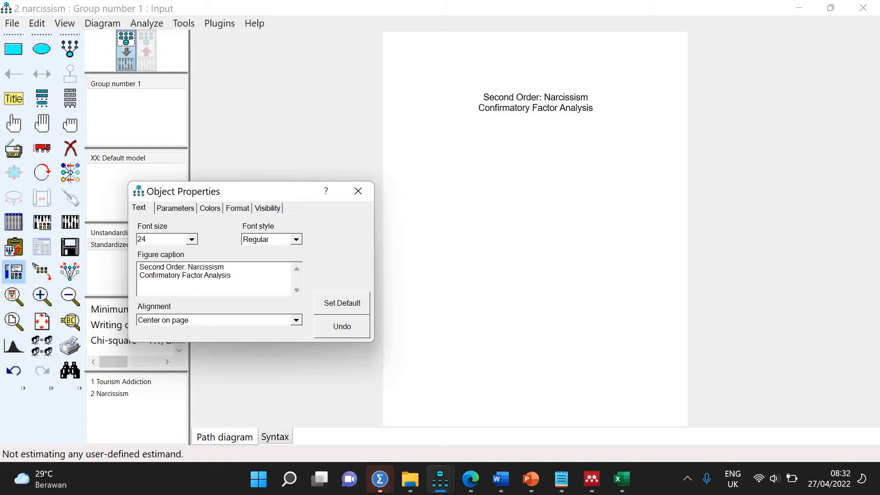
pyautogui.click(361, 197)
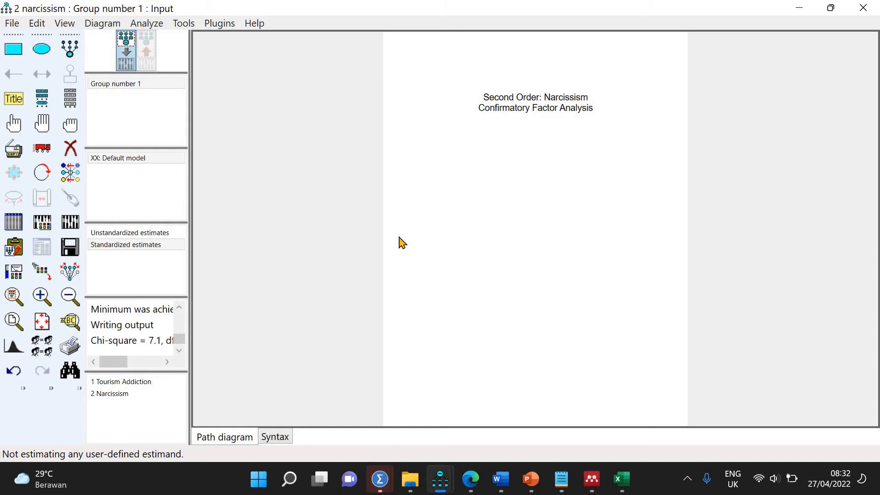
pyautogui.click(70, 48)
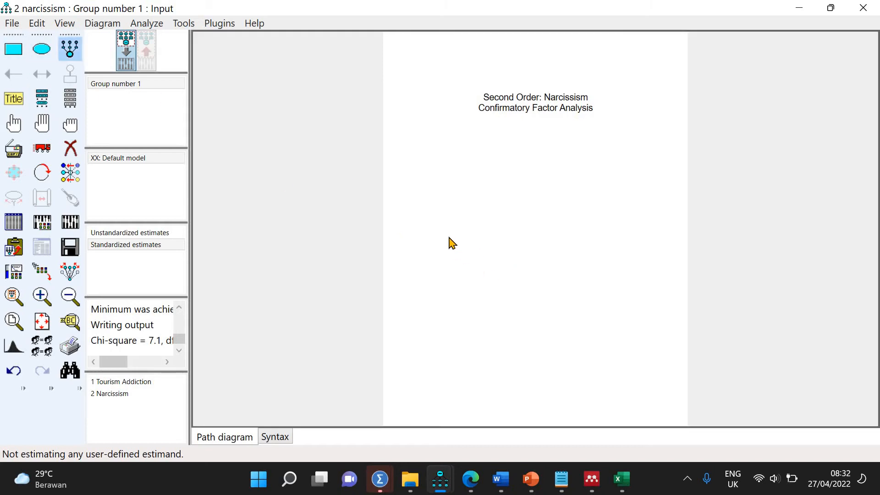
pyautogui.moveTo(421, 230); pyautogui.dragTo(426, 238)
pyautogui.hotkey('ctrl', 'z')
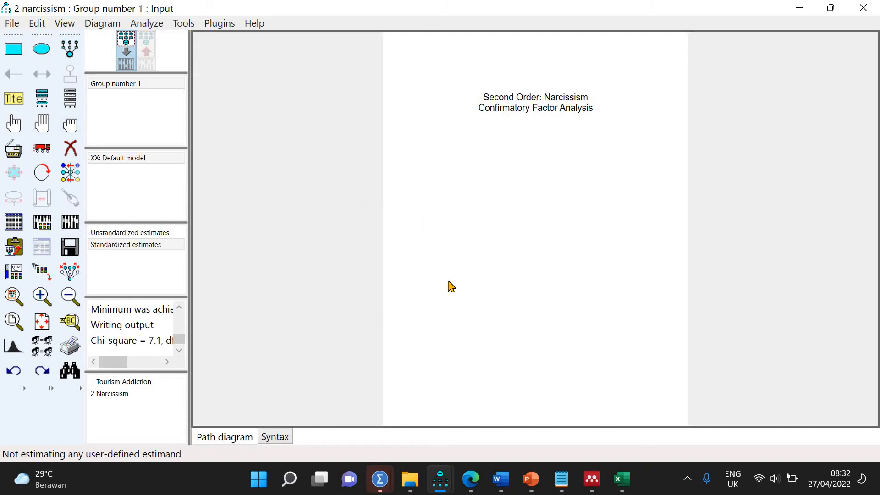
# Step: Draw a circular latent variable below the caption and place three copies of it in an aligned vertical column to its right
pyautogui.click(72, 56)
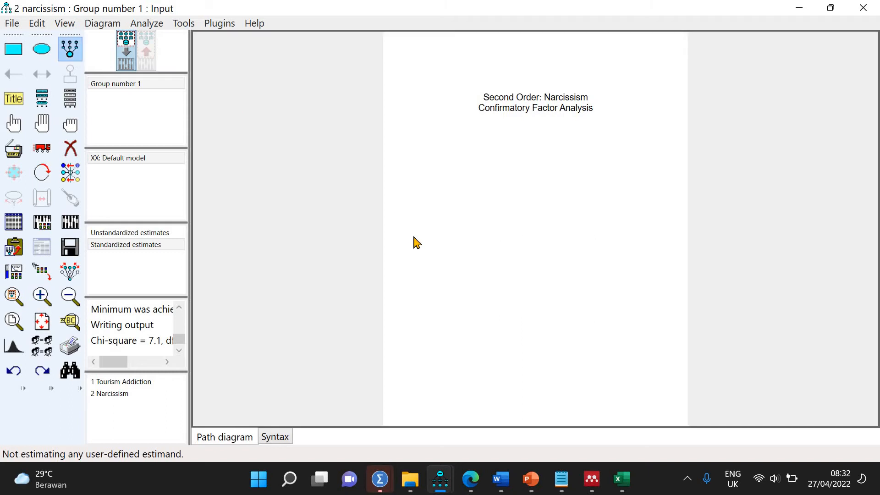
pyautogui.moveTo(414, 240); pyautogui.dragTo(460, 284)
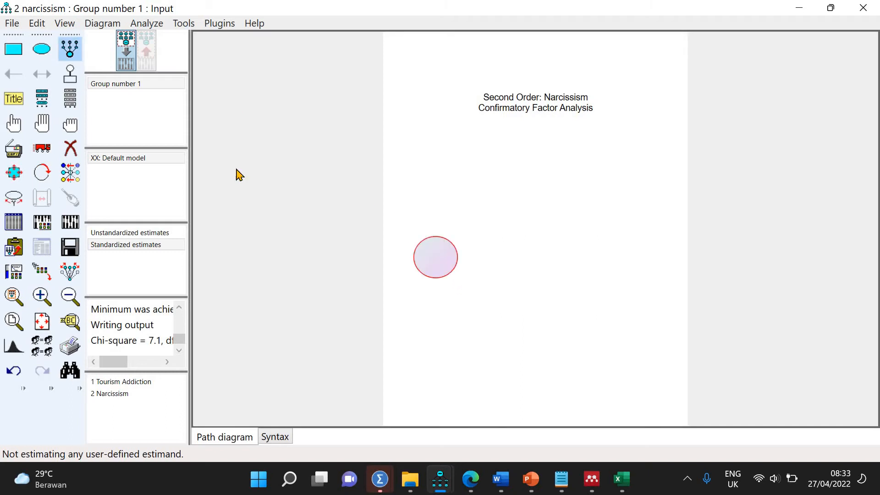
pyautogui.click(13, 148)
pyautogui.moveTo(432, 257); pyautogui.dragTo(516, 255)
pyautogui.moveTo(433, 255); pyautogui.dragTo(513, 183)
pyautogui.moveTo(440, 269); pyautogui.dragTo(520, 331)
pyautogui.doubleClick(519, 331)
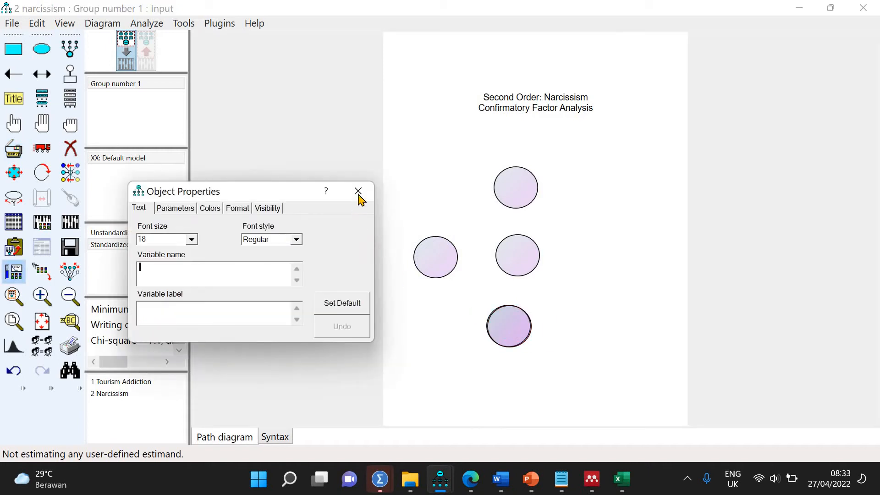
pyautogui.press('Escape')
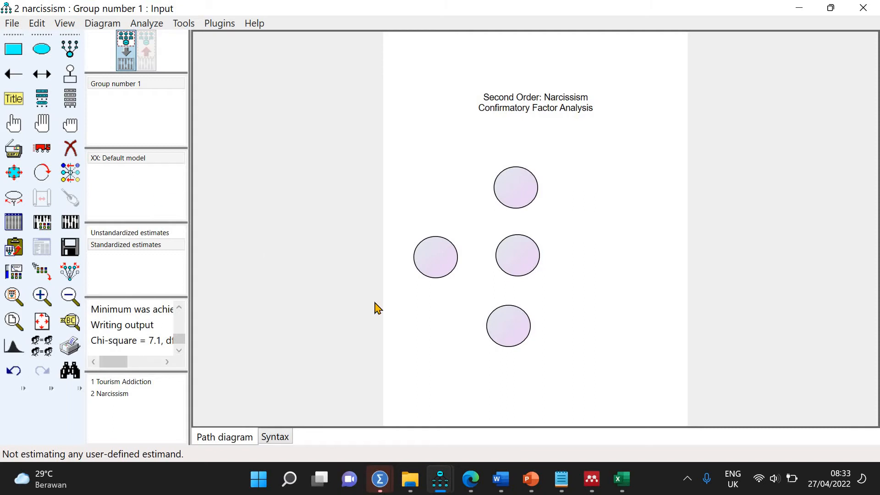
pyautogui.click(42, 148)
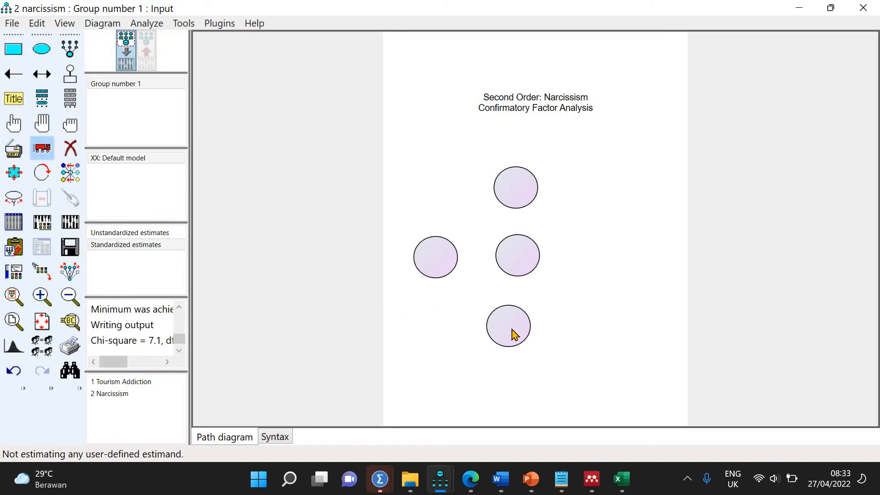
pyautogui.moveTo(512, 329); pyautogui.dragTo(518, 330)
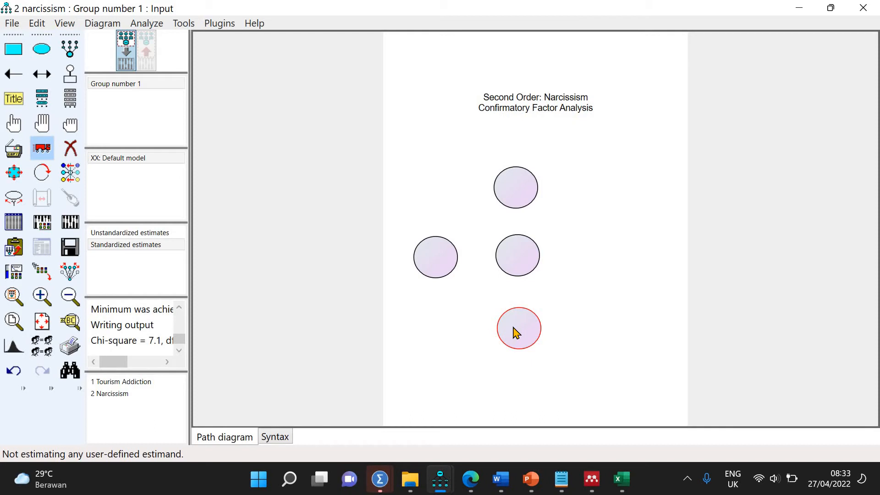
# Step: Add four indicators with error terms to each of the upper and middle latent variables in the column
pyautogui.click(69, 49)
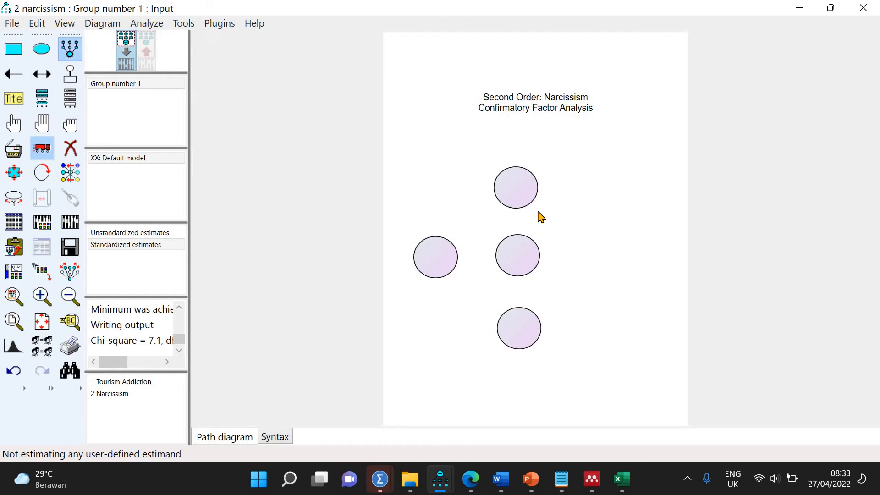
pyautogui.click(515, 179)
pyautogui.click(515, 180)
pyautogui.click(515, 180)
pyautogui.click(515, 180)
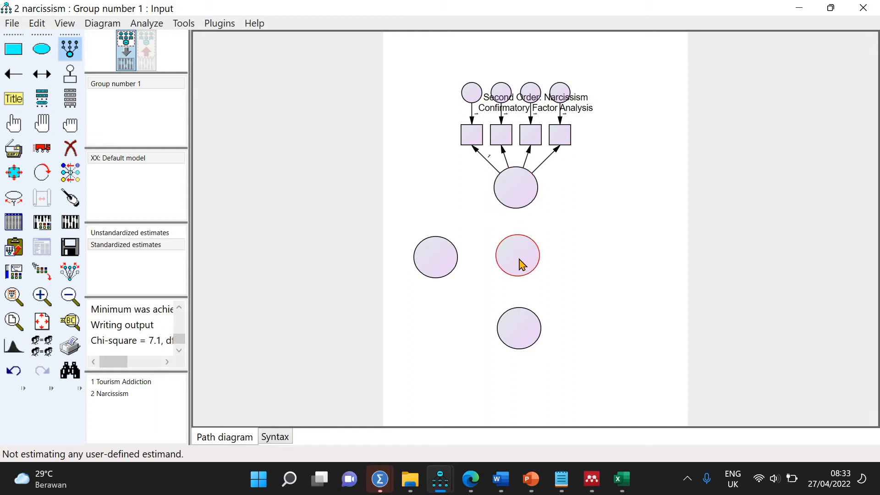
pyautogui.click(521, 263)
pyautogui.click(520, 264)
pyautogui.click(520, 263)
pyautogui.click(521, 264)
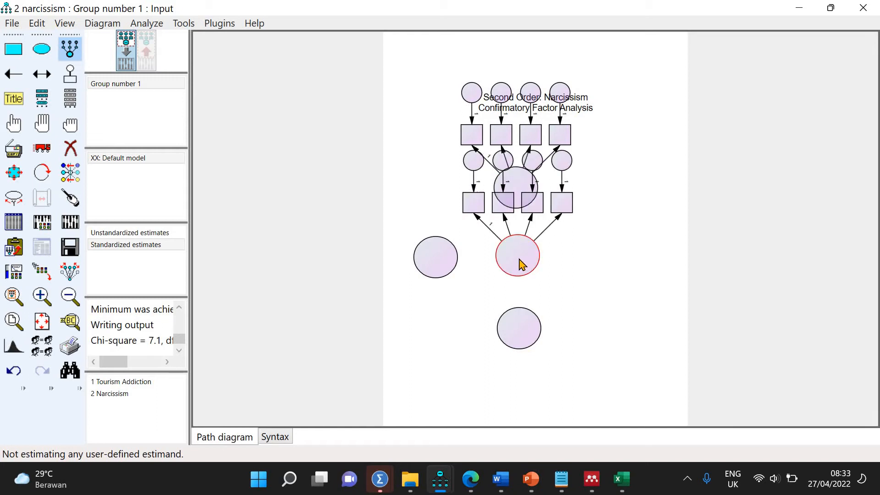